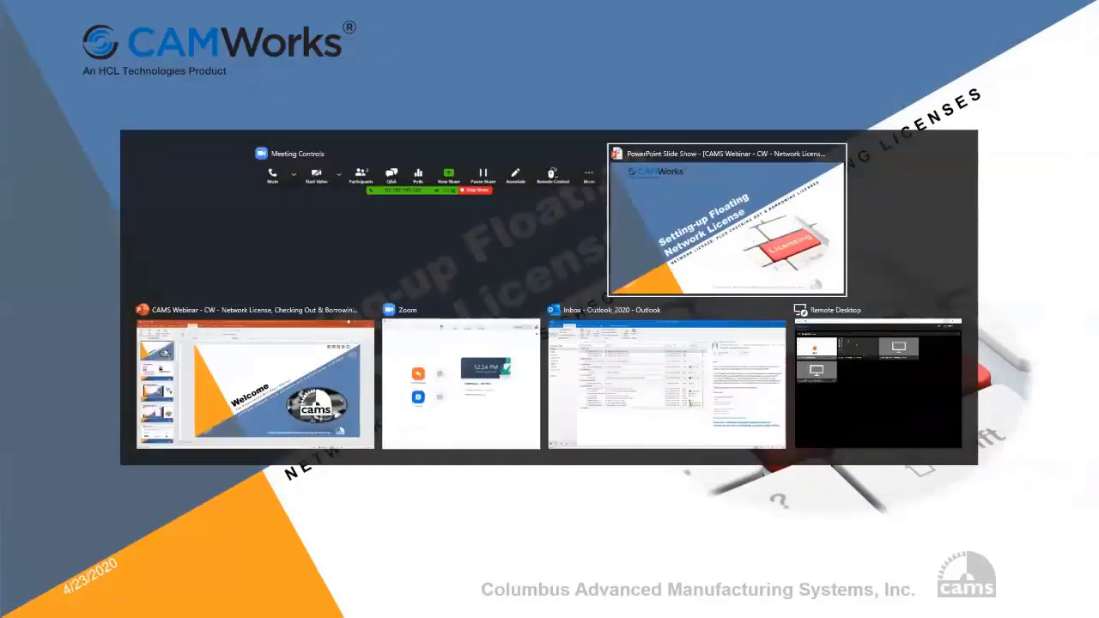
Switch from the PowerPoint title slide to the Remote Desktop session on CAMS-02
click(877, 384)
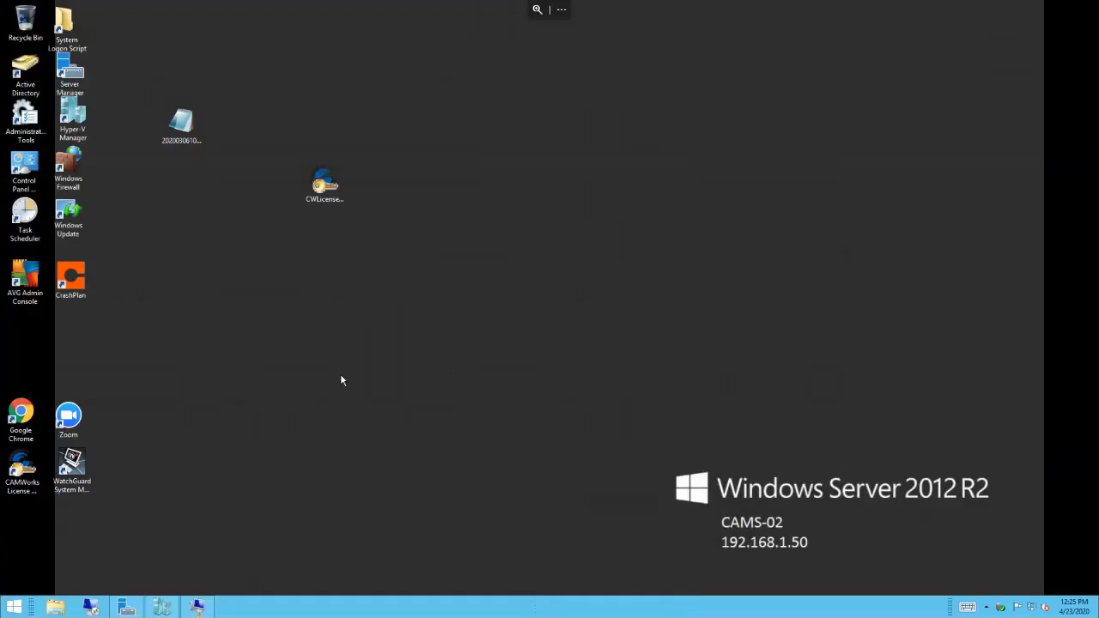
Select the CWLicenseManagerSetup installer file on the server desktop
click(324, 185)
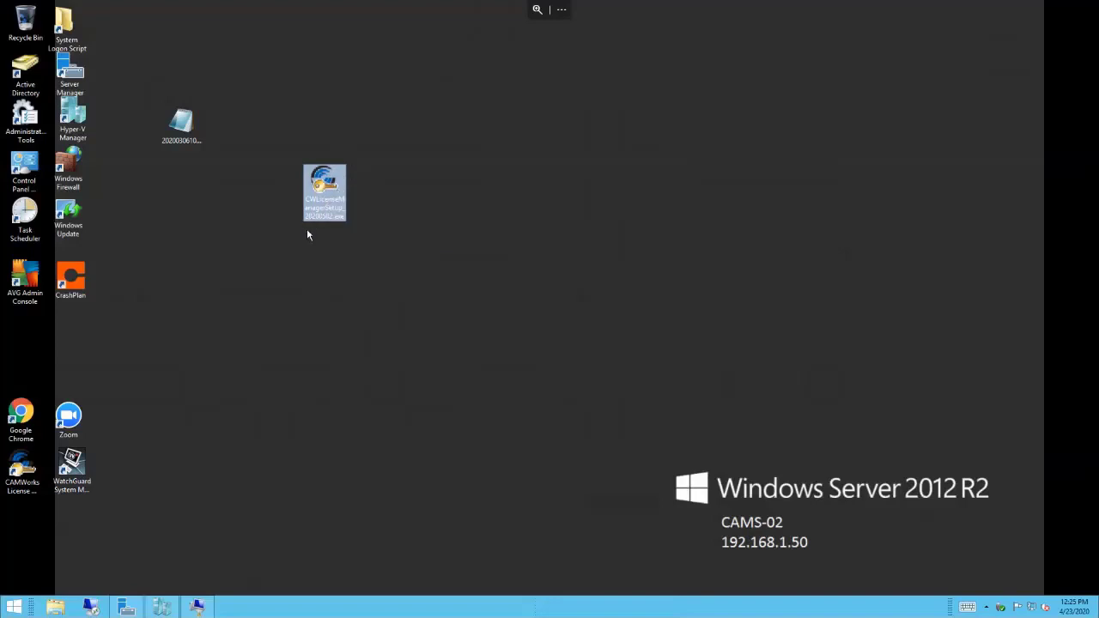
Run the CWLicenseManagerSetup installer as administrator and complete the InstallShield wizard
right_click(325, 180)
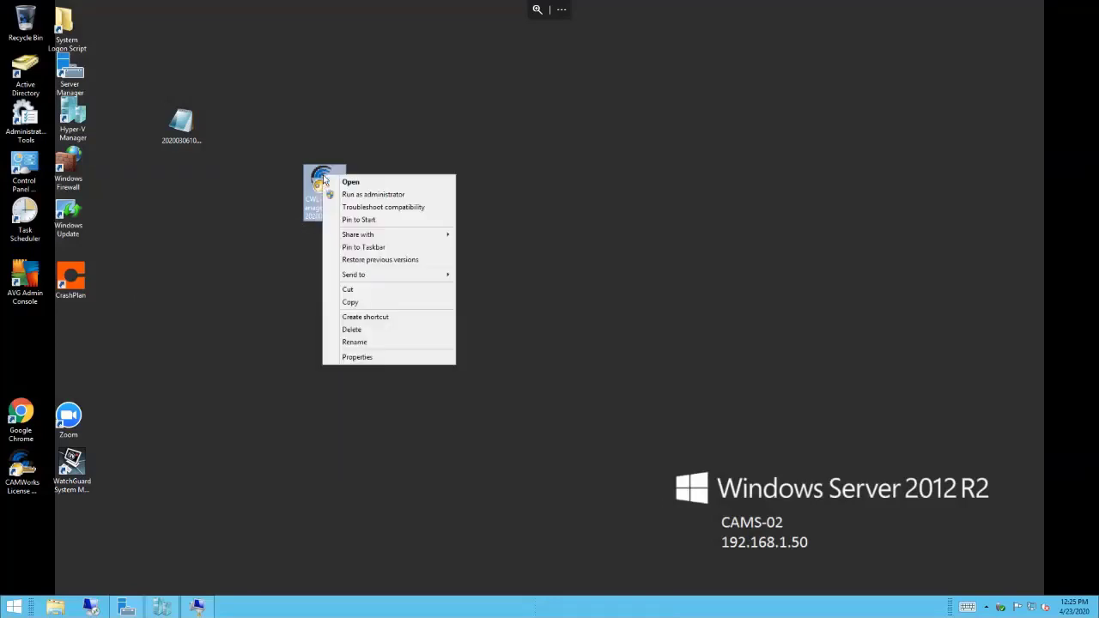
click(352, 197)
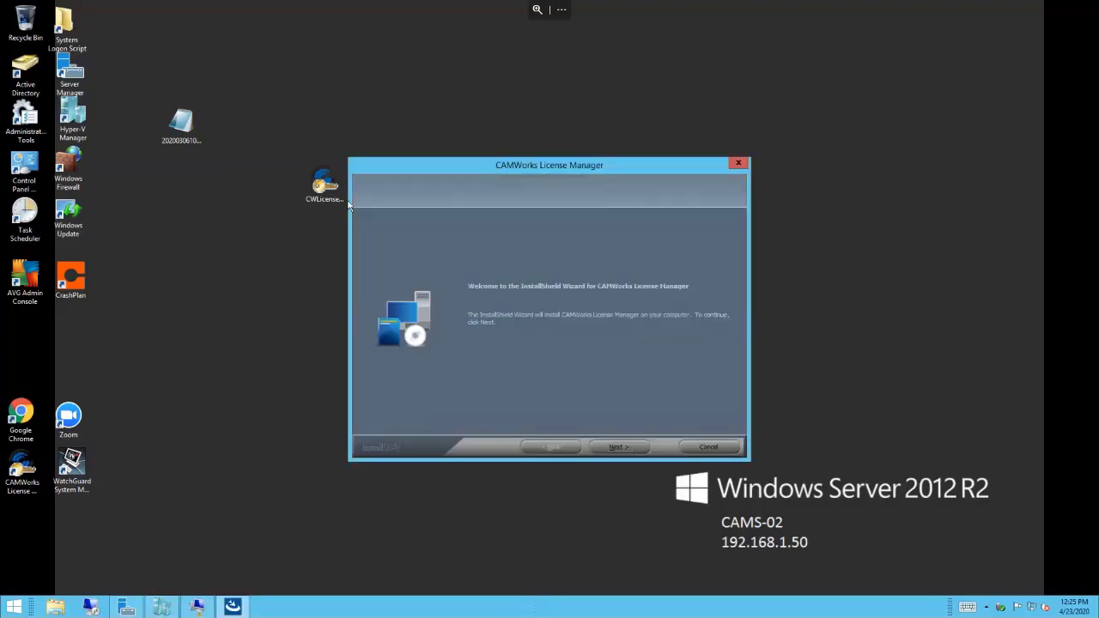
click(619, 447)
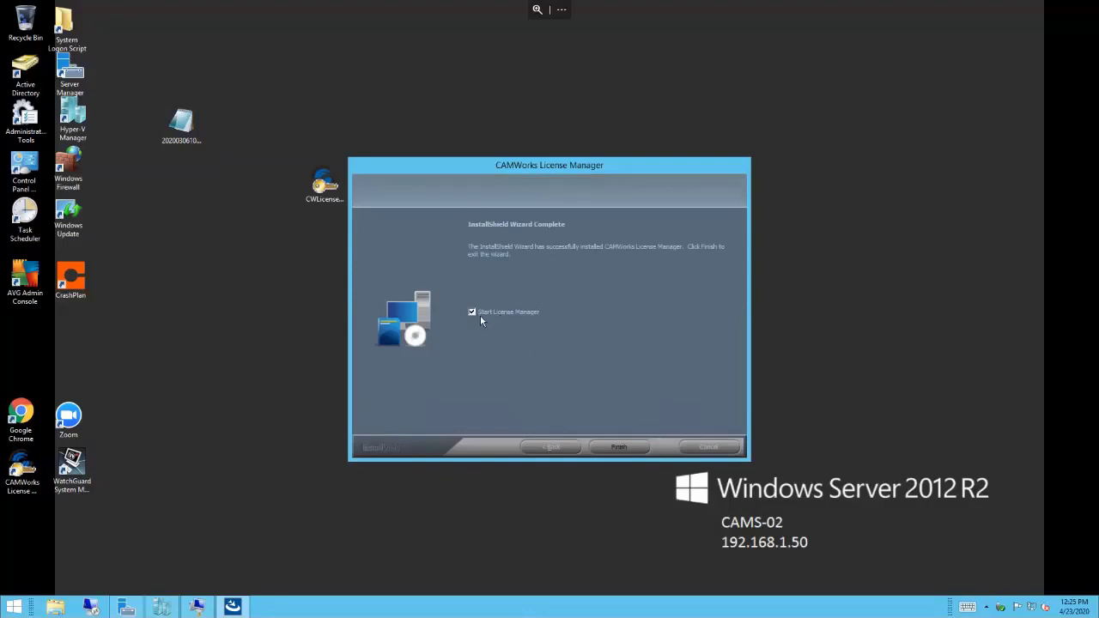
click(629, 444)
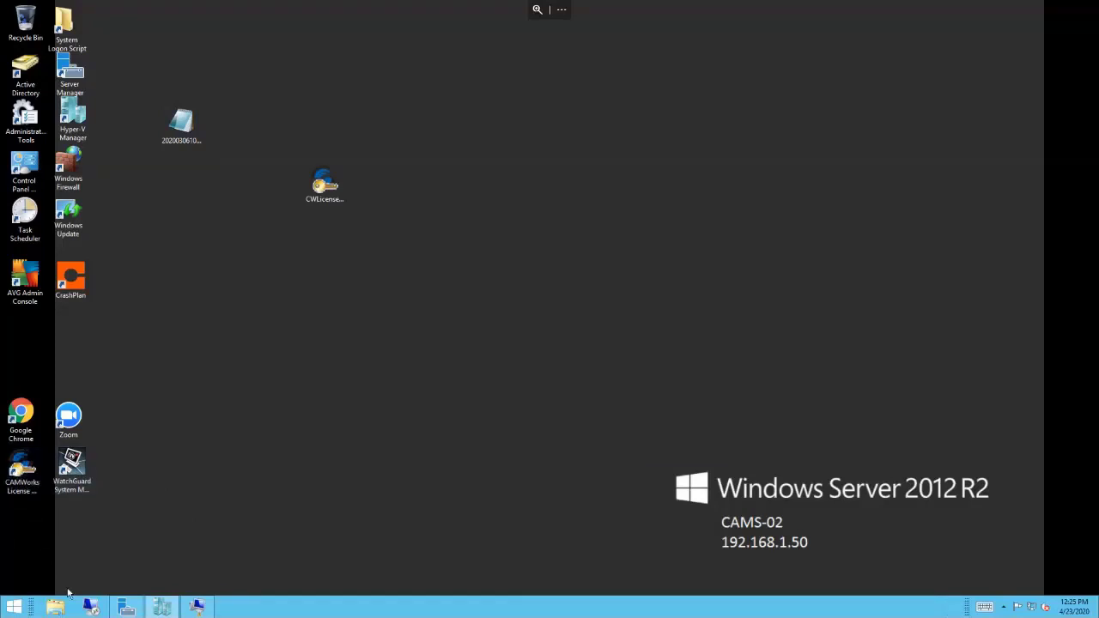
Launch CAMWorks License Manager from its desktop shortcut as administrator
right_click(20, 478)
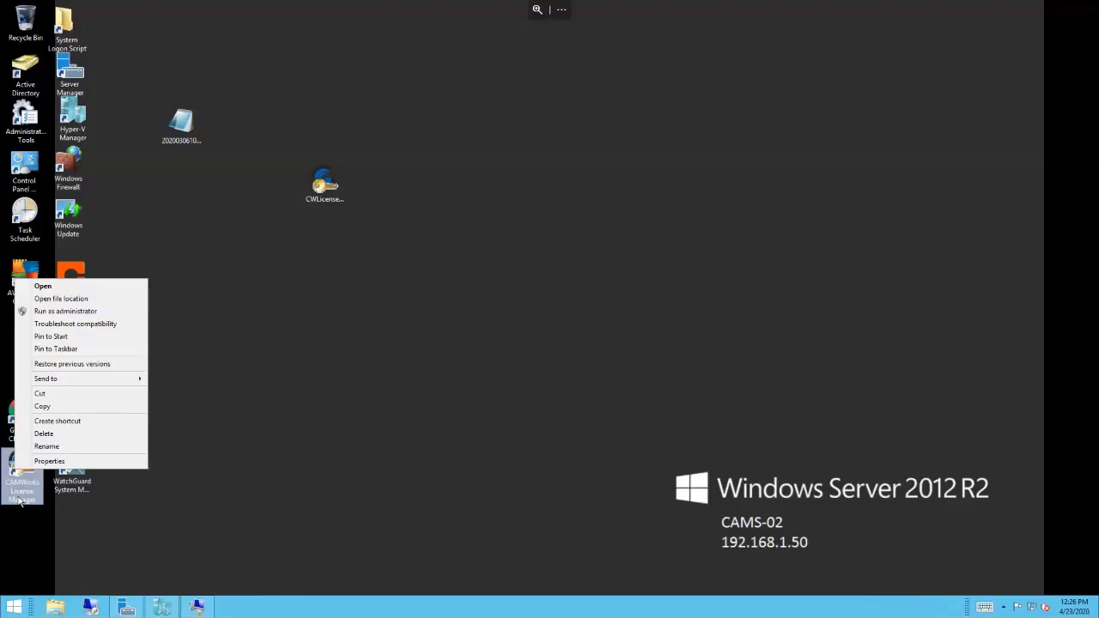
click(55, 314)
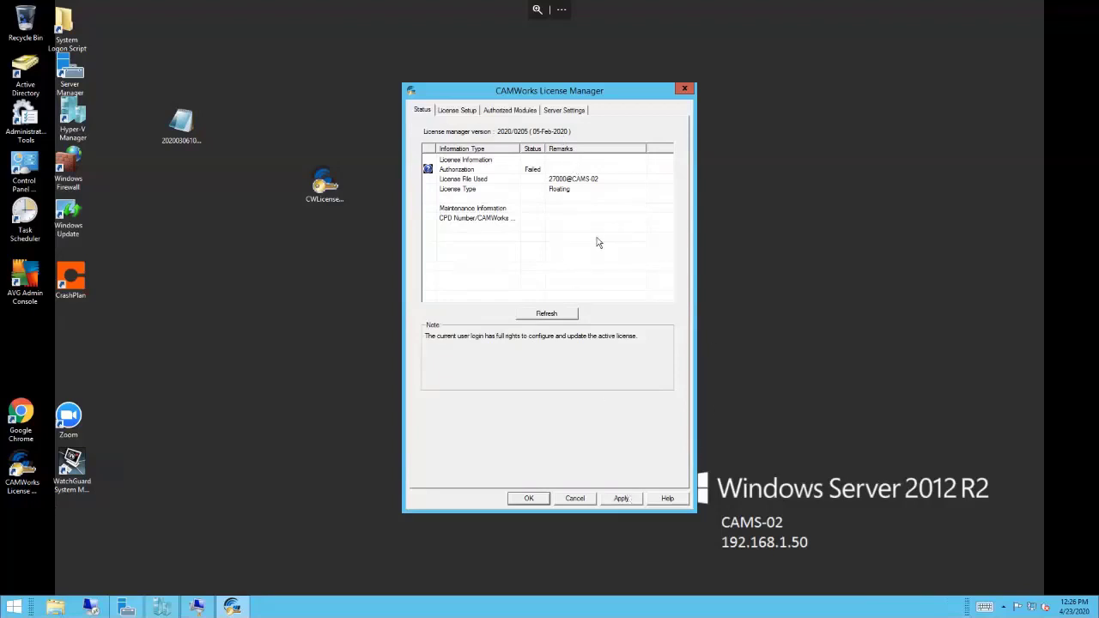
On License Setup, confirm FlexLM Software, server CAMS-02 and port 27000, and select the HostID value
click(458, 110)
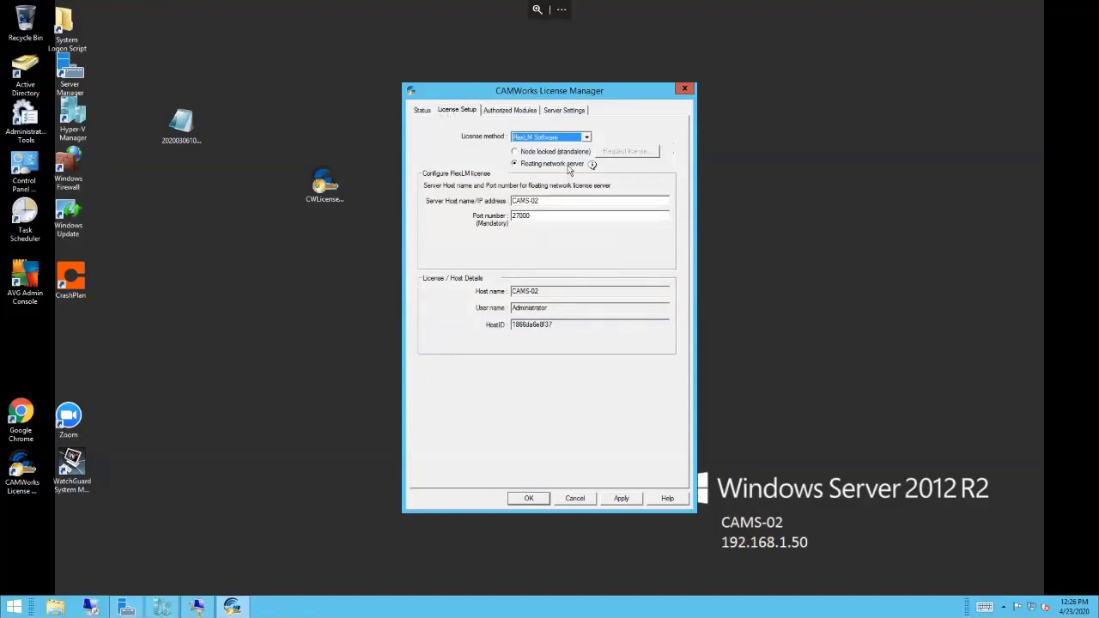
click(564, 139)
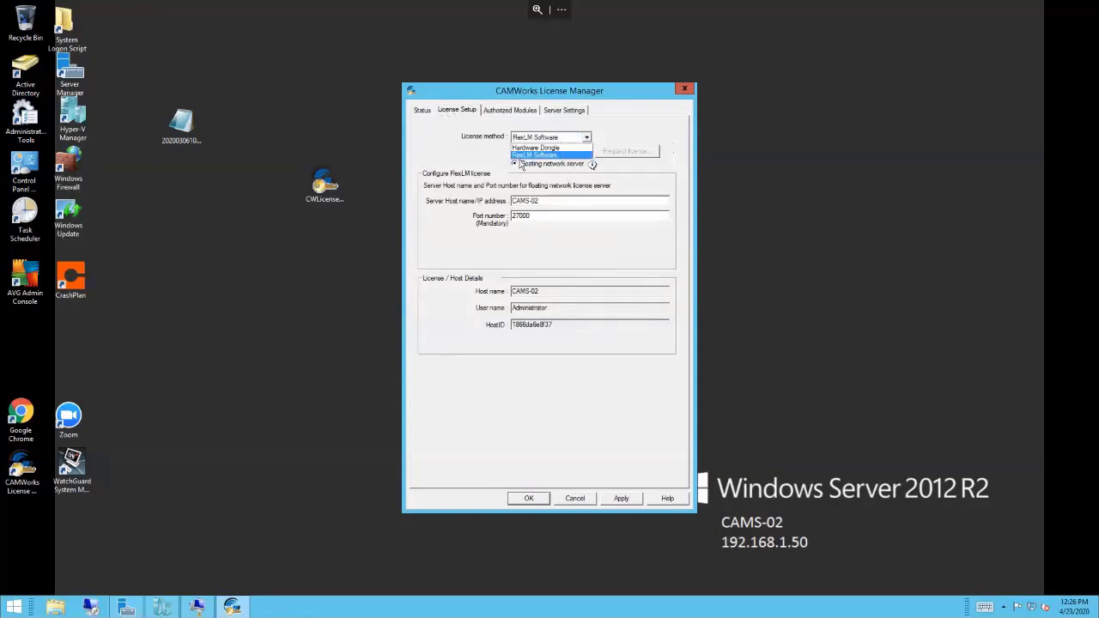
click(524, 155)
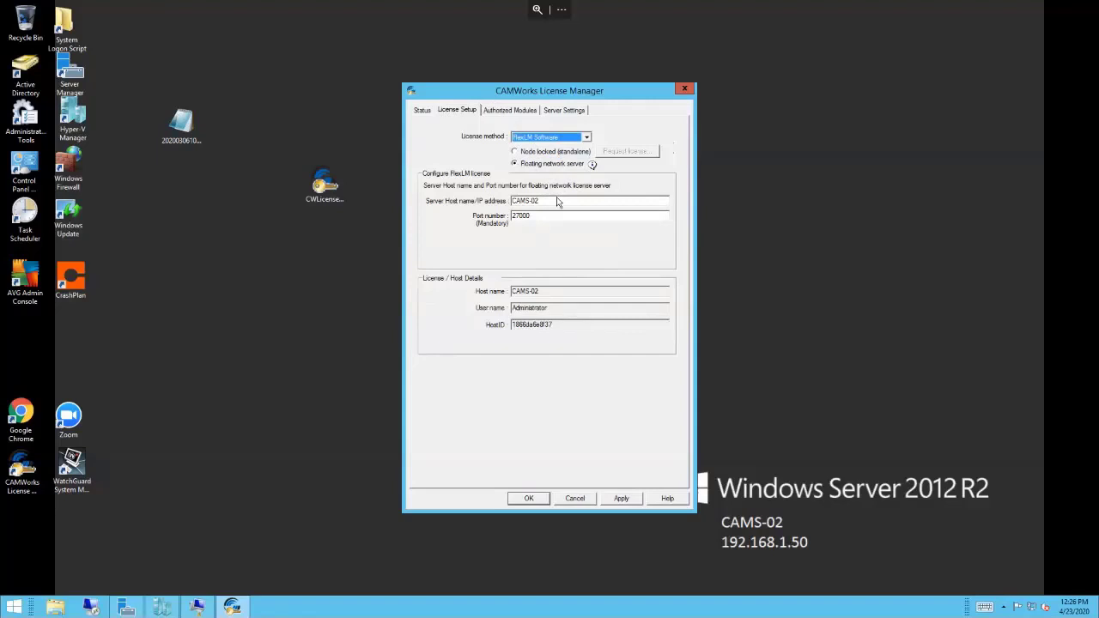
key(Tab)
drag(545, 217, 475, 213)
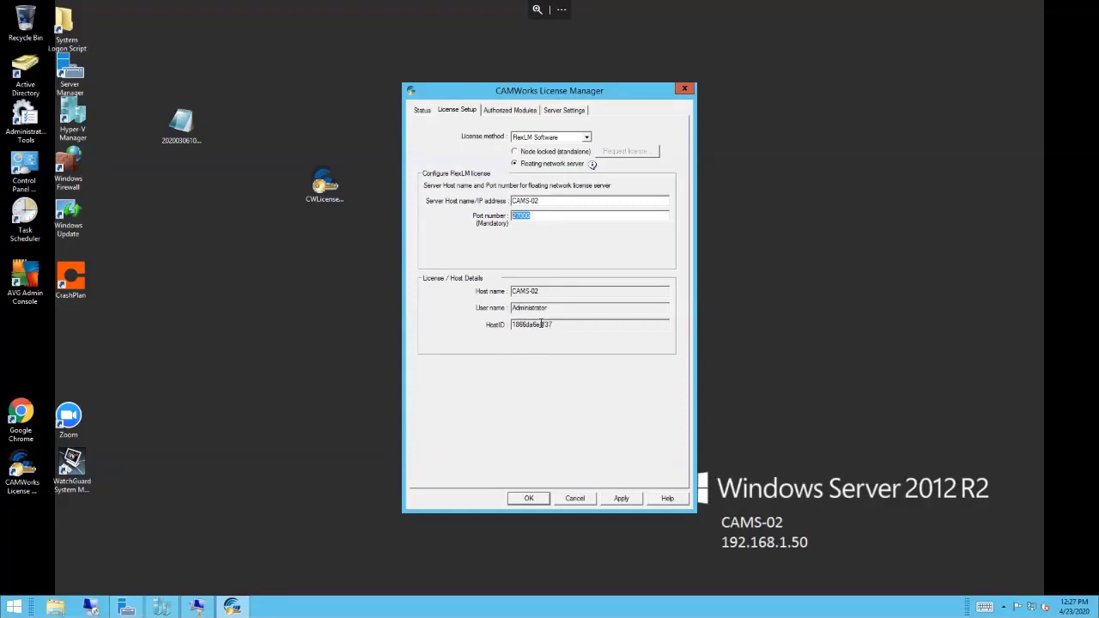
drag(573, 325, 487, 323)
click(575, 324)
double_click(575, 324)
Run ipconfig /all in a command prompt to read IPv4 address 192.168.1.50, then close it
click(13, 607)
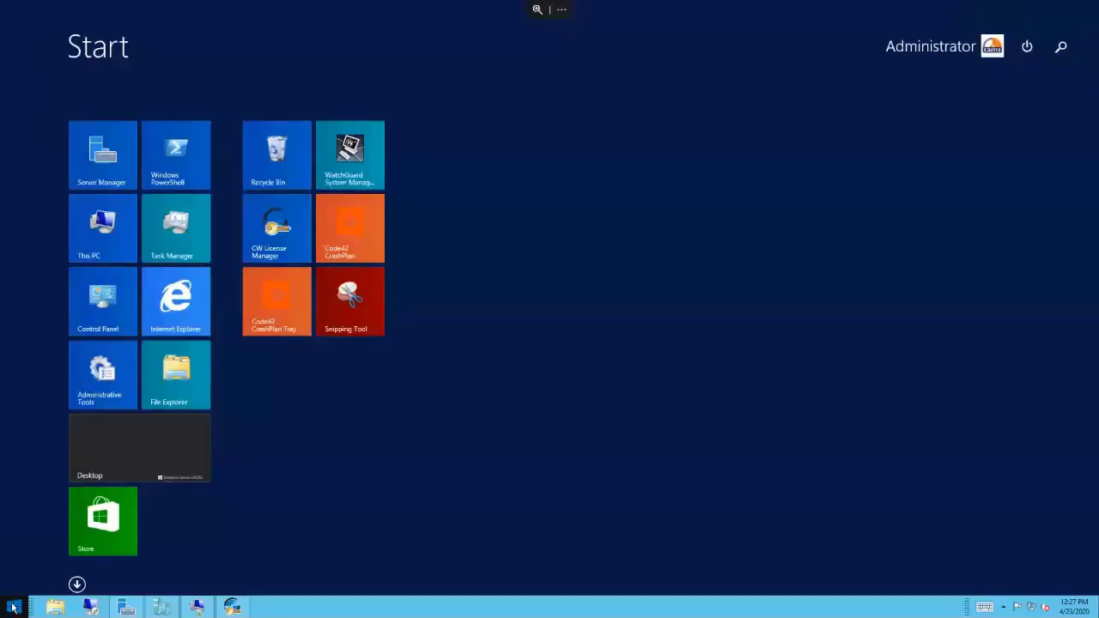
click(13, 607)
right_click(13, 607)
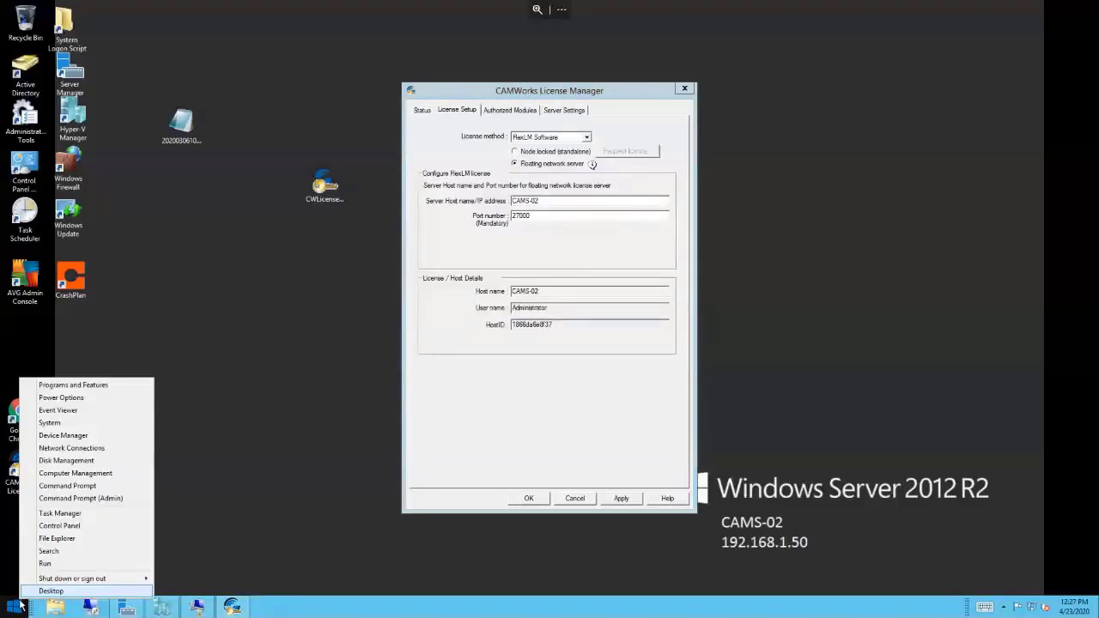
click(60, 565)
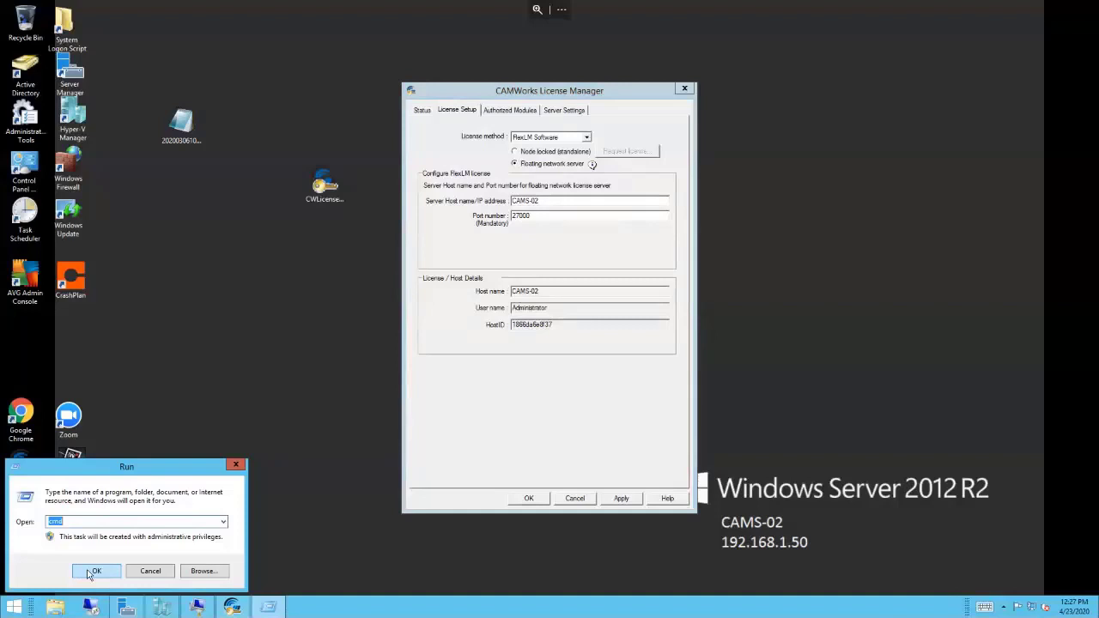
click(88, 571)
text(ip)
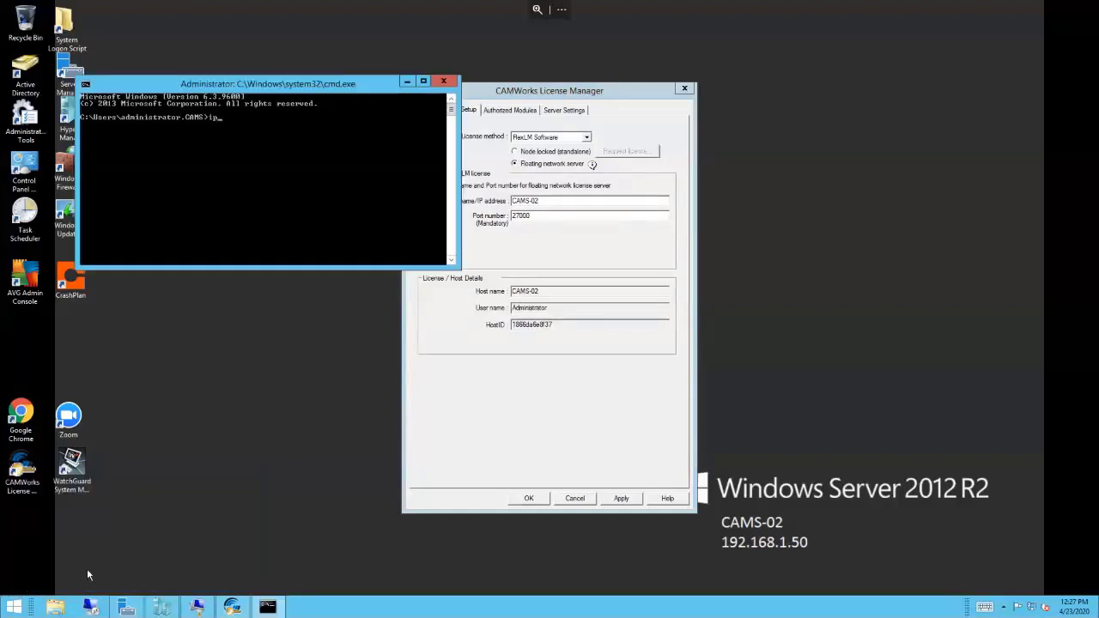
text(config /all)
key(Return)
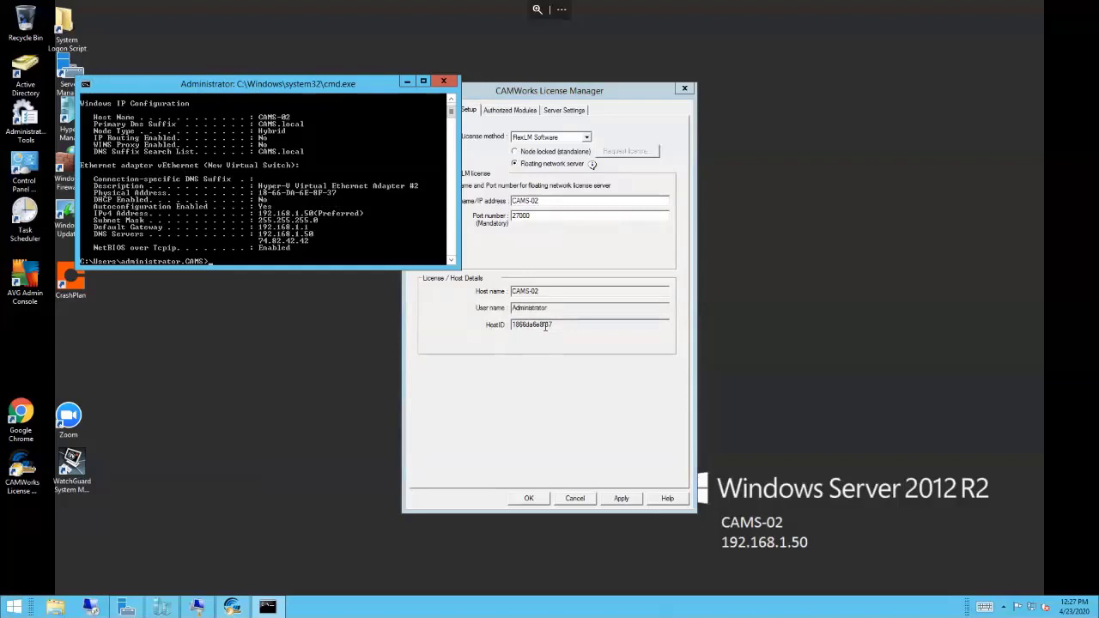
click(442, 81)
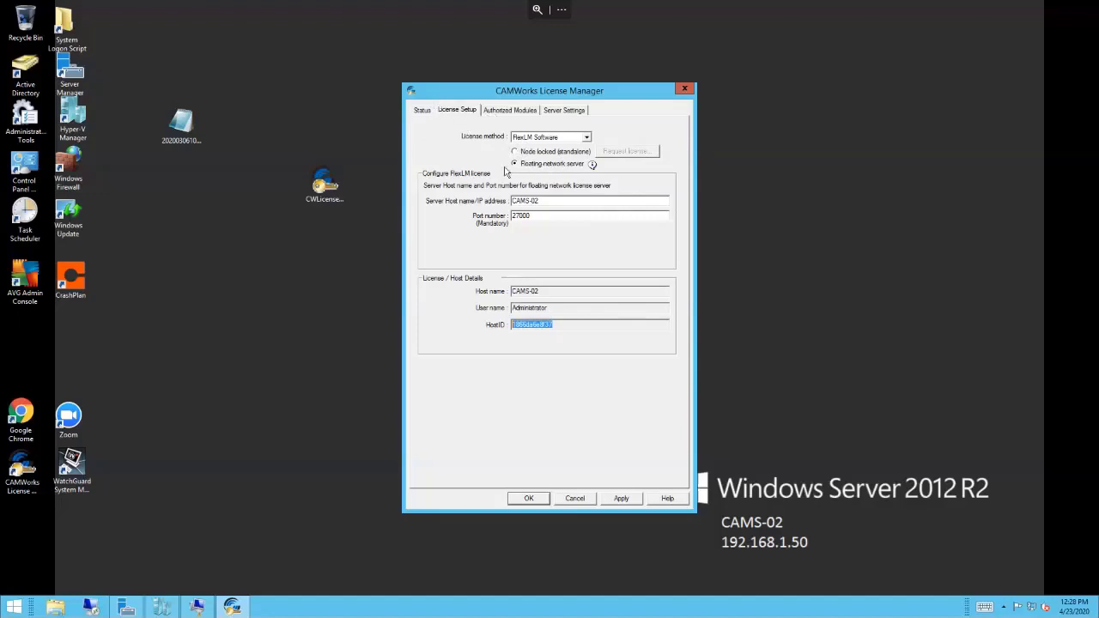
In Server Settings, use this machine as license server and start a network server license request
click(571, 110)
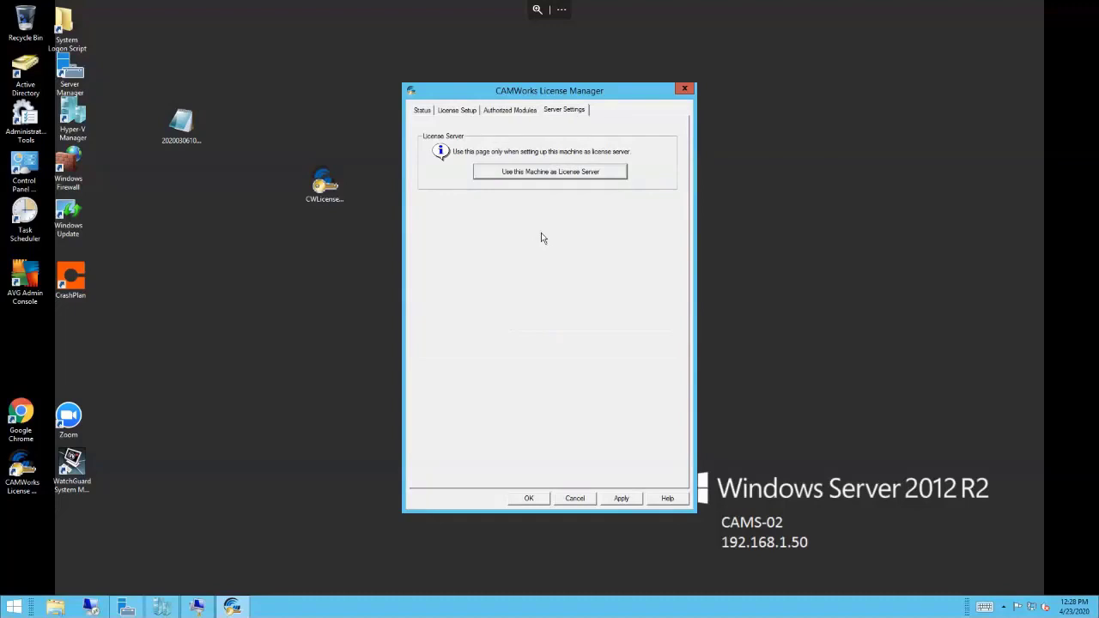
click(541, 179)
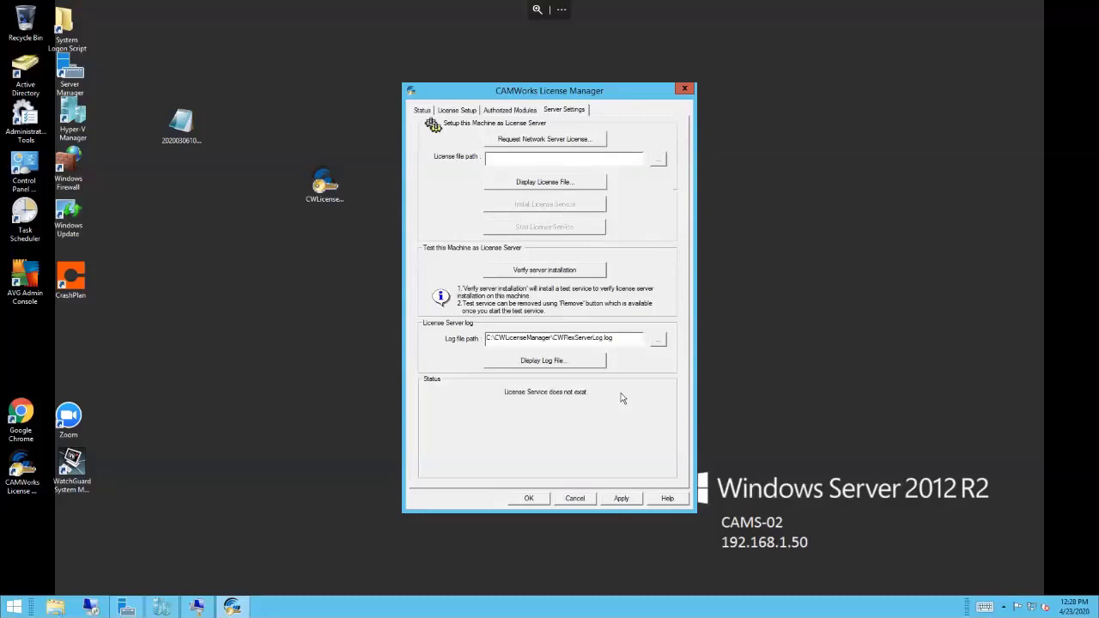
click(522, 142)
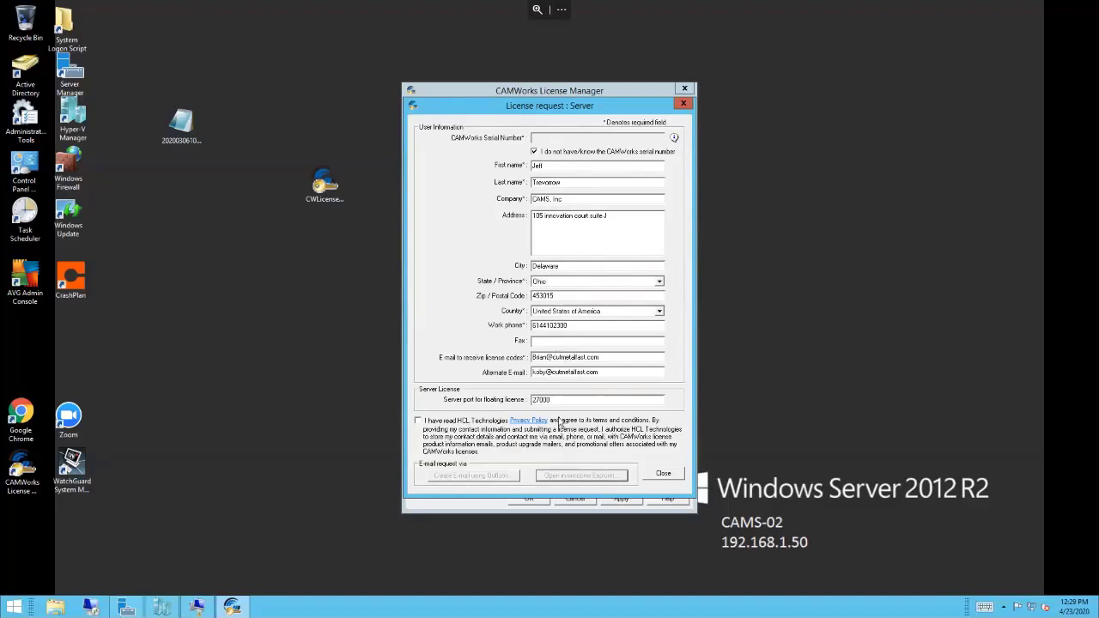
Accept the privacy terms, save the .cwreq request file locally, acknowledge the prompts and close the form
drag(564, 400, 540, 404)
click(597, 403)
click(418, 421)
click(582, 477)
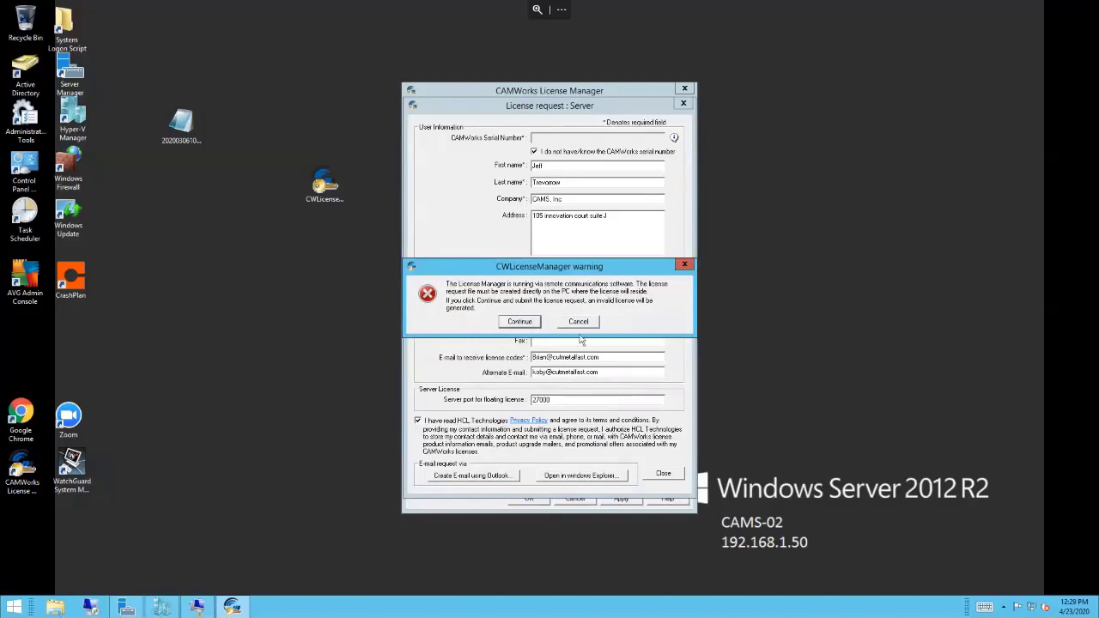
click(520, 322)
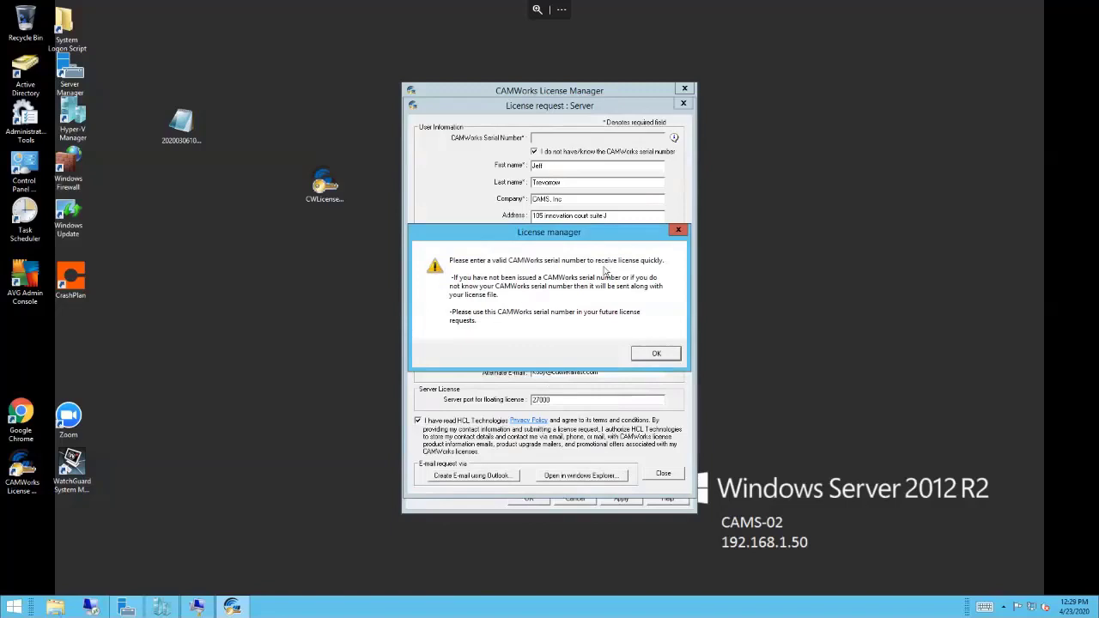
click(654, 355)
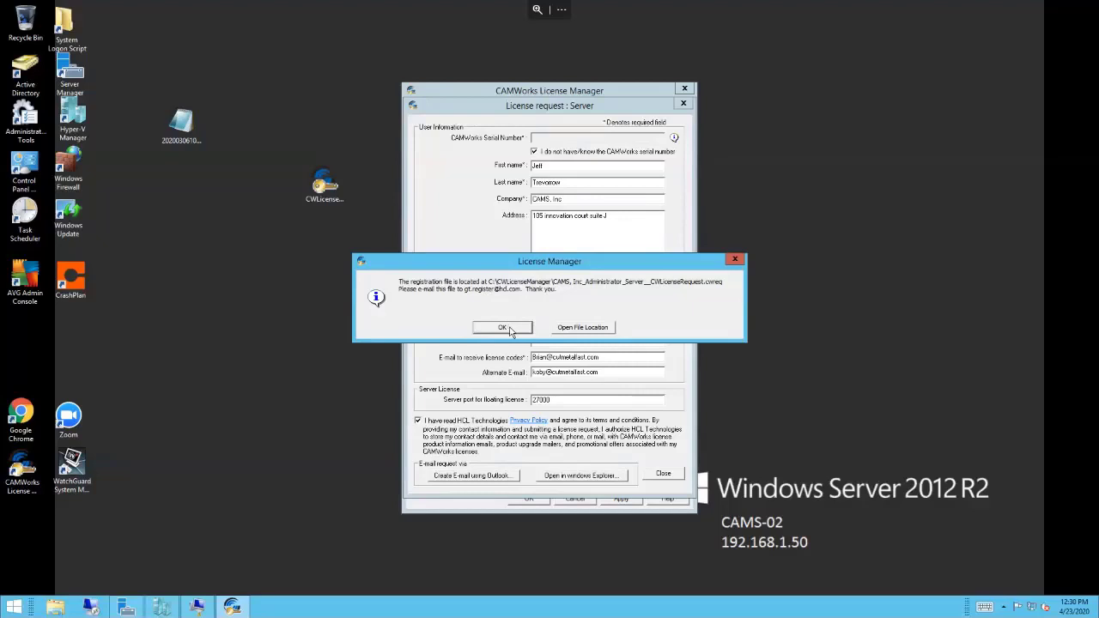
click(509, 331)
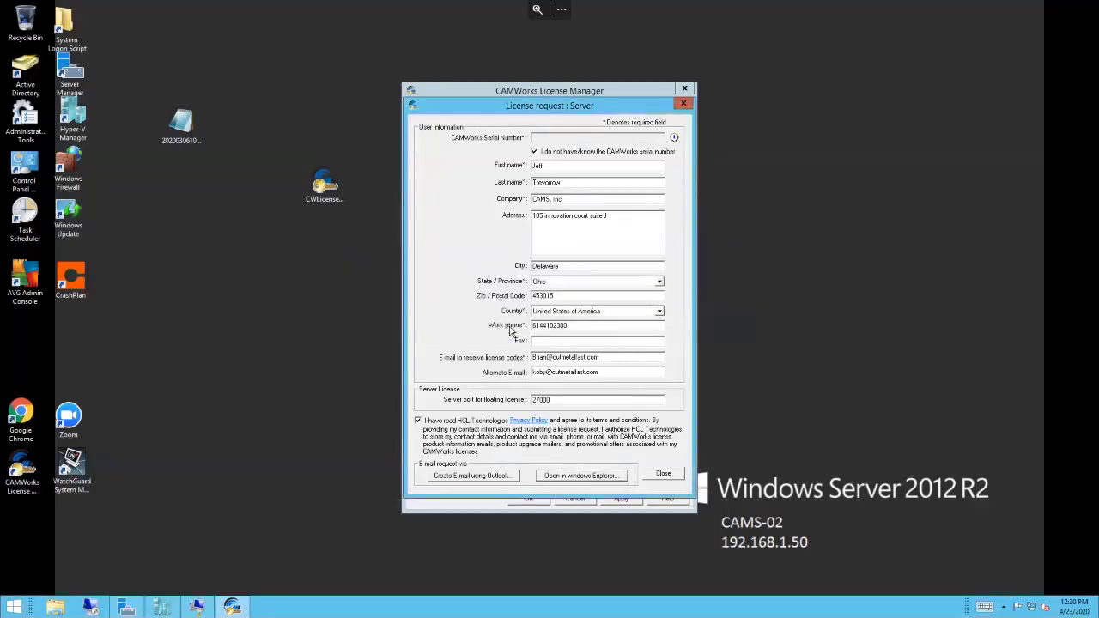
click(662, 473)
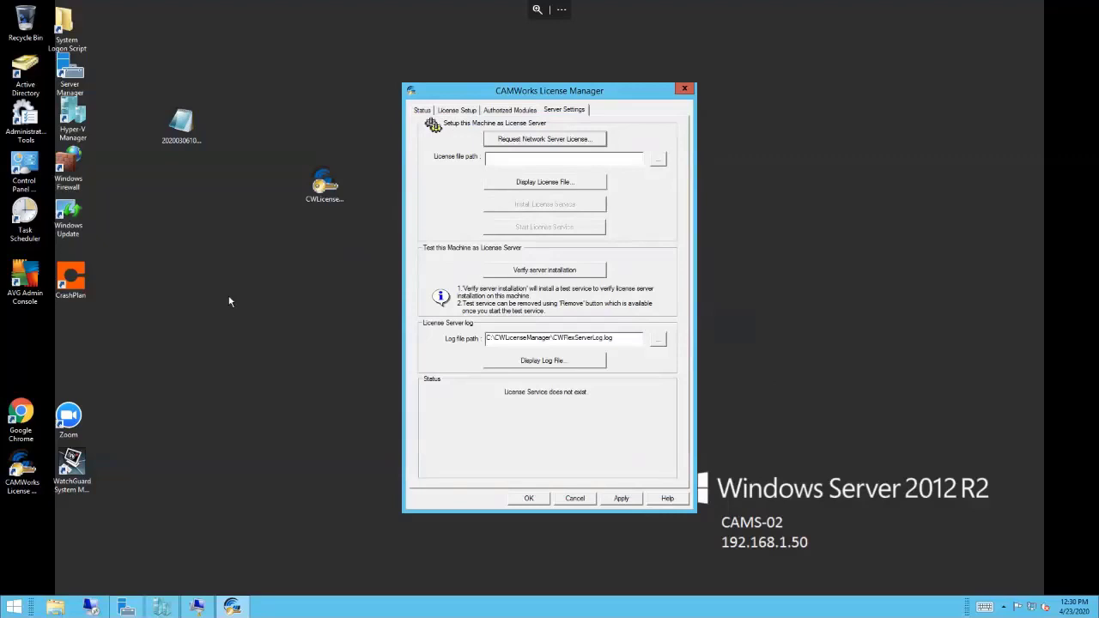
Browse to C:\CWLicenseManager in File Explorer and locate the generated request file
click(58, 608)
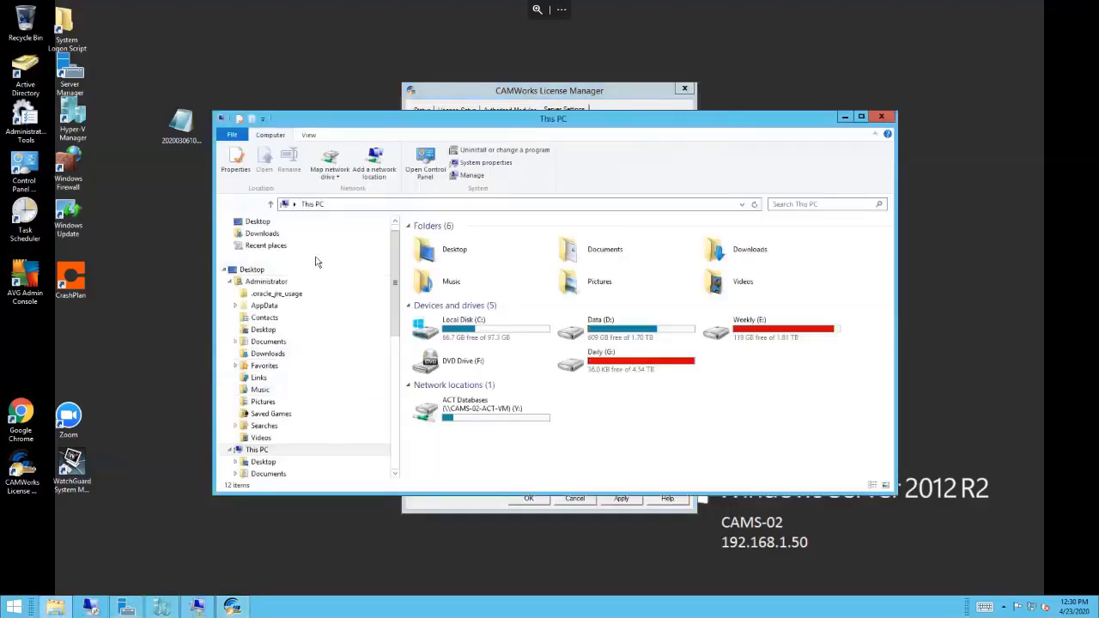
click(469, 339)
double_click(469, 338)
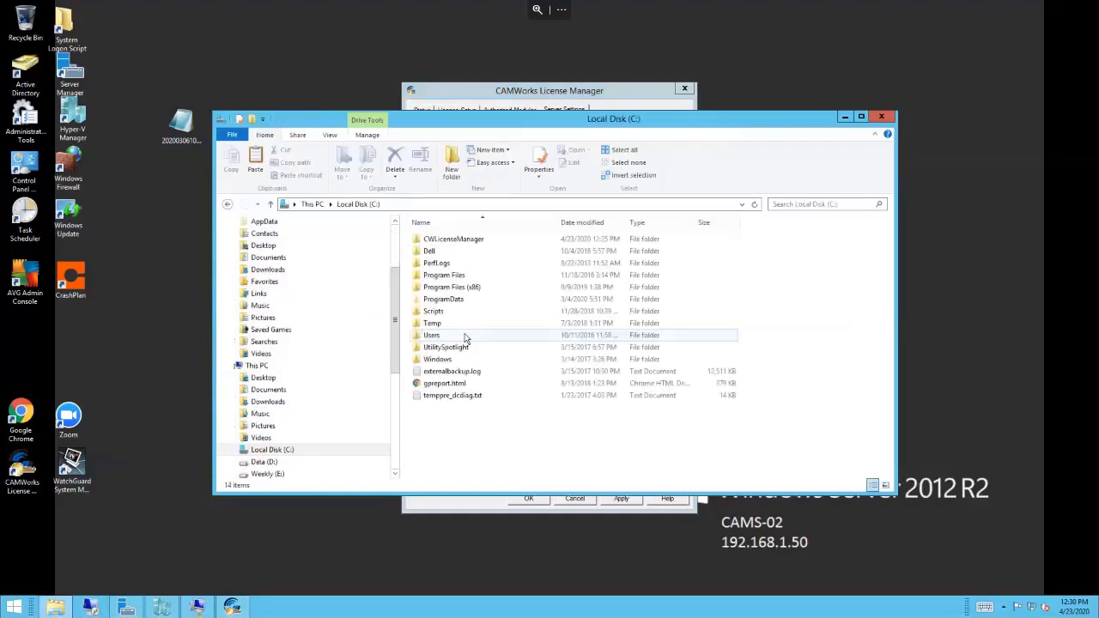
double_click(453, 243)
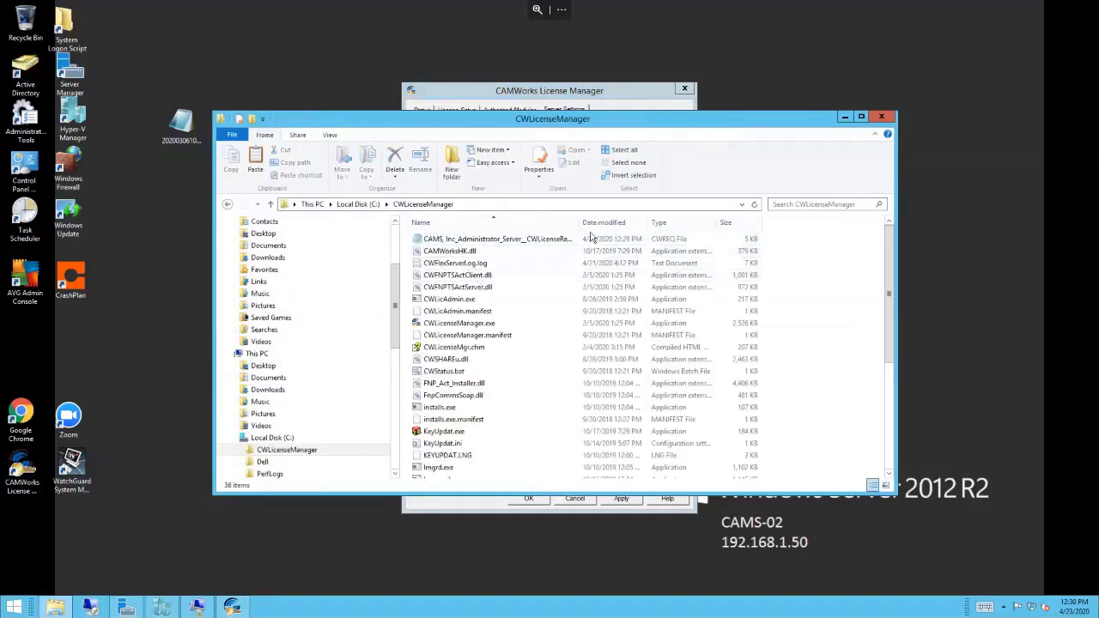
drag(577, 222, 655, 222)
click(560, 240)
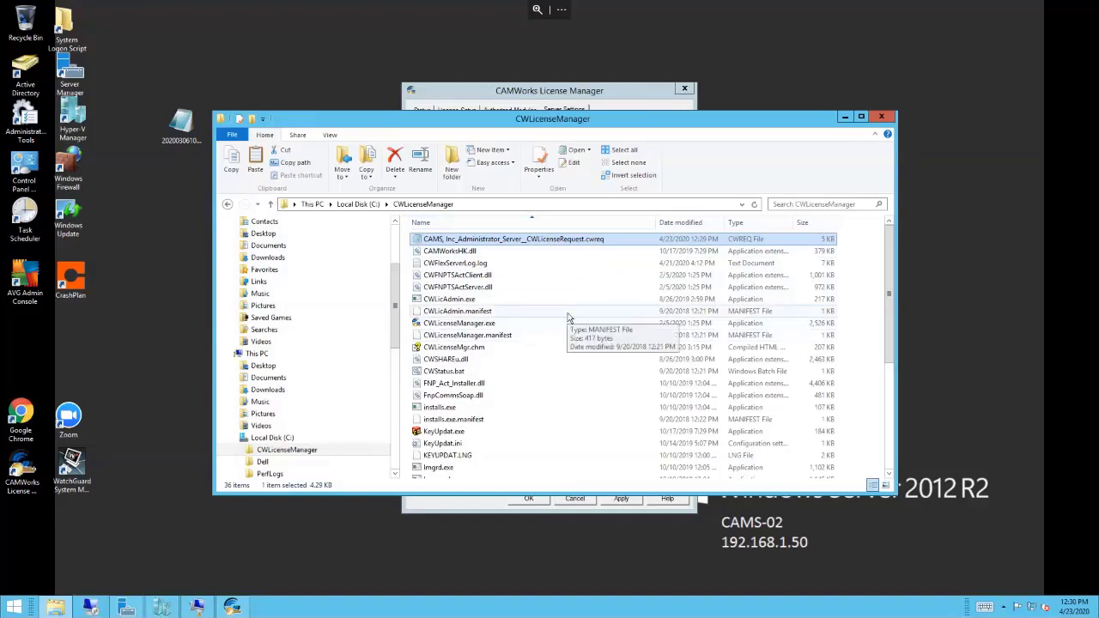
Copy the desktop .lic license file and paste it into C:\CWLicenseManager
click(178, 130)
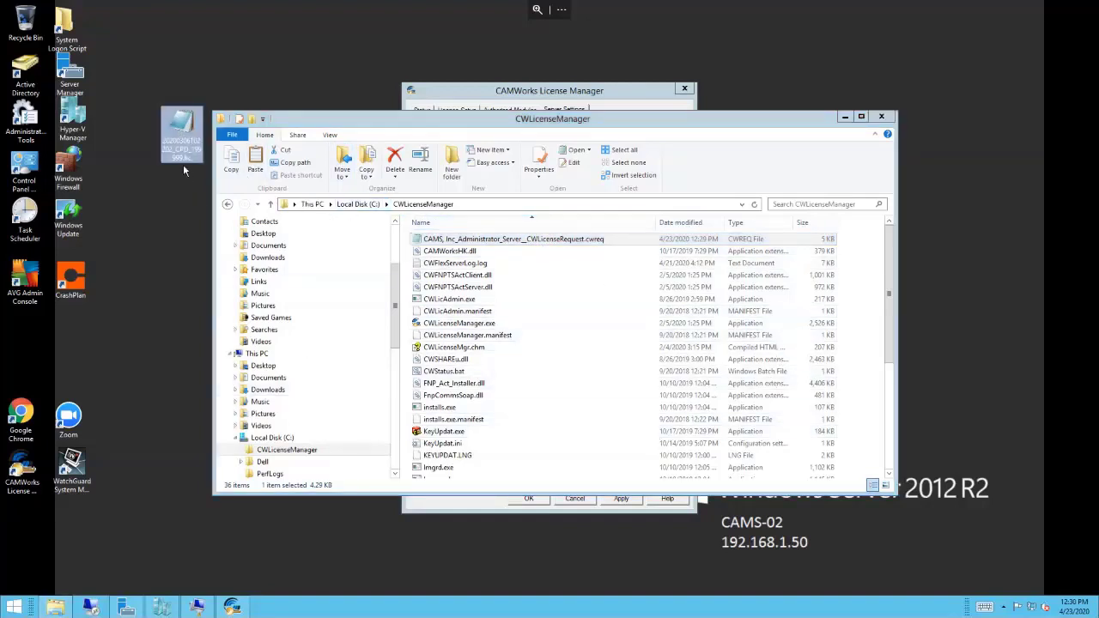
click(539, 241)
click(189, 136)
right_click(194, 122)
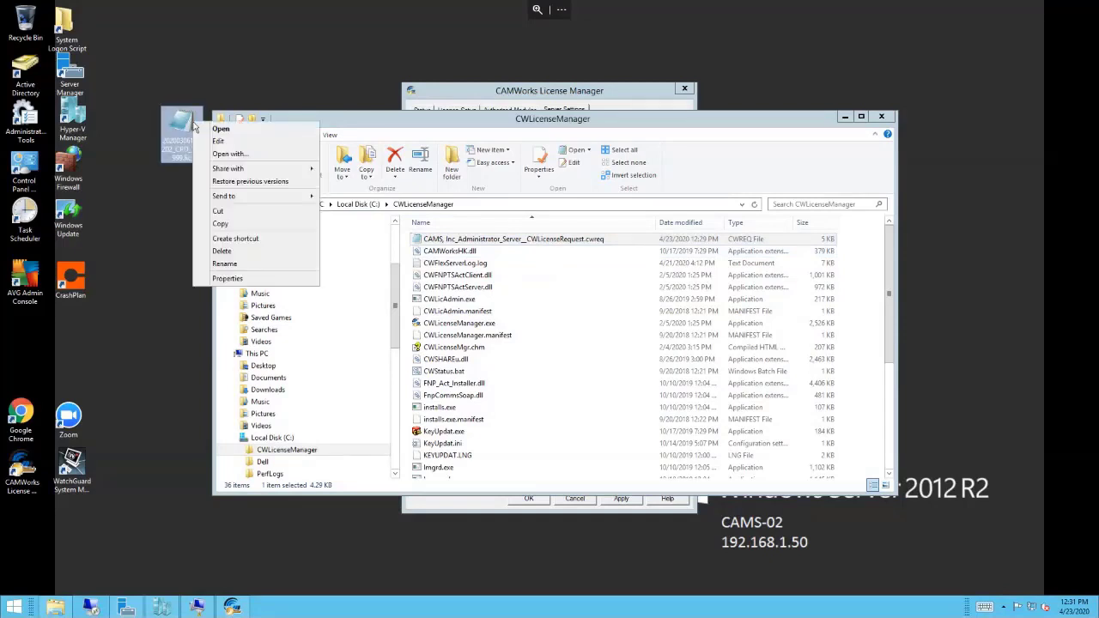
click(220, 224)
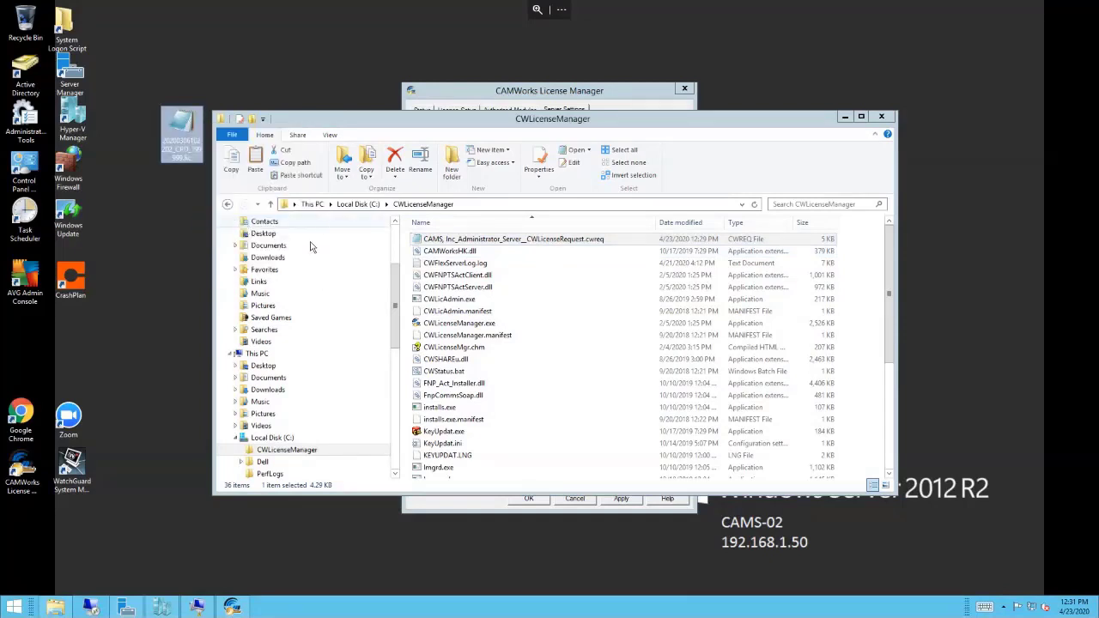
right_click(867, 302)
click(899, 385)
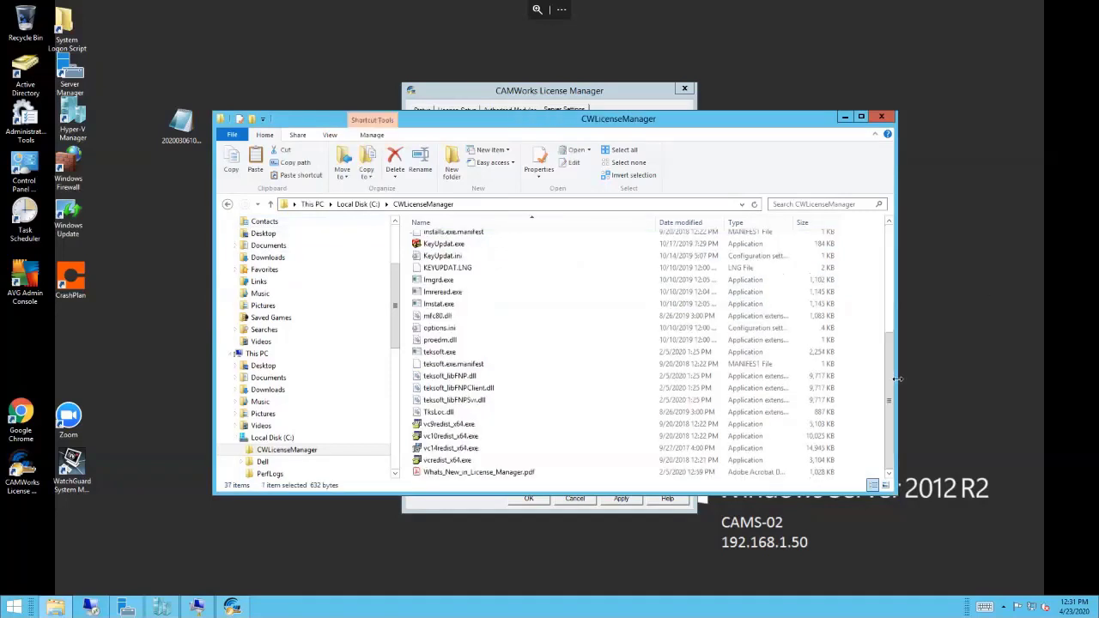
right_click(873, 311)
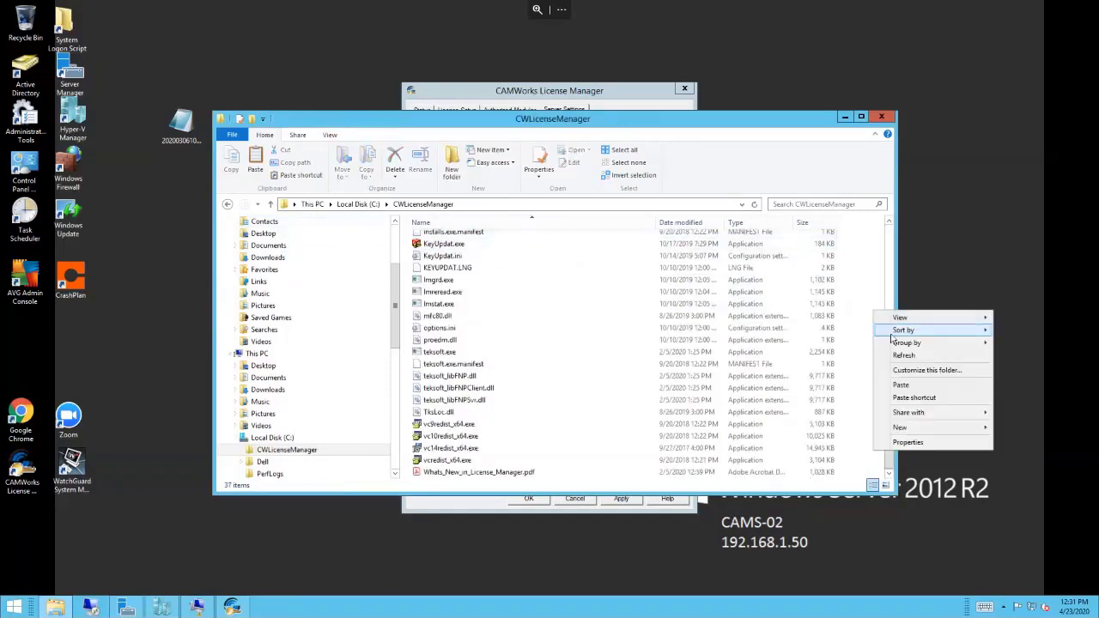
click(905, 386)
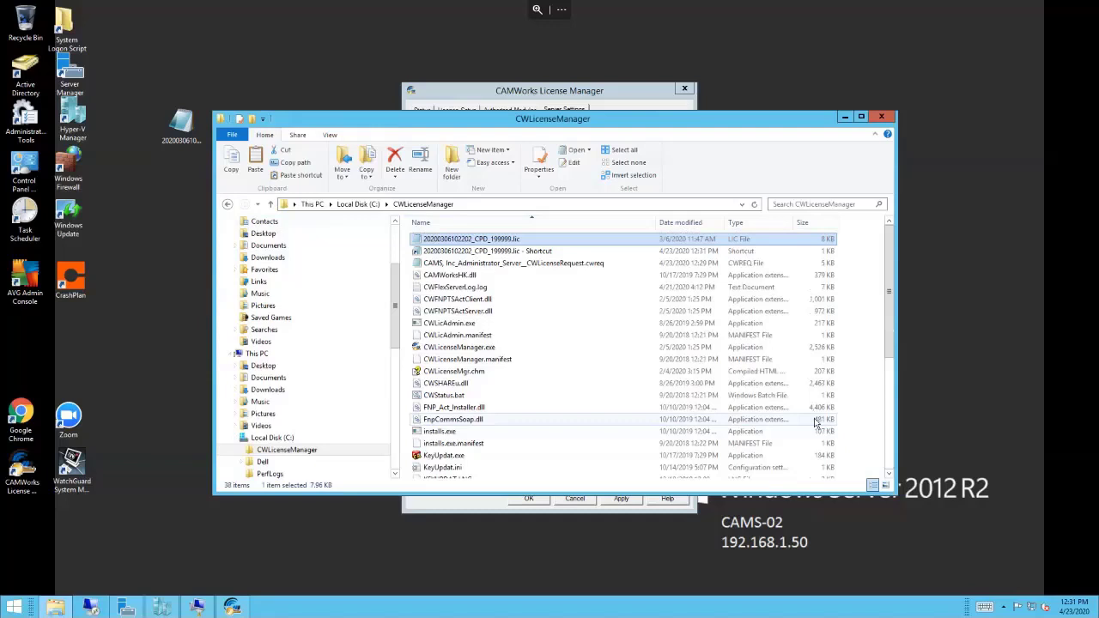
Delete the accidentally pasted license file shortcut and close the folder window
click(467, 252)
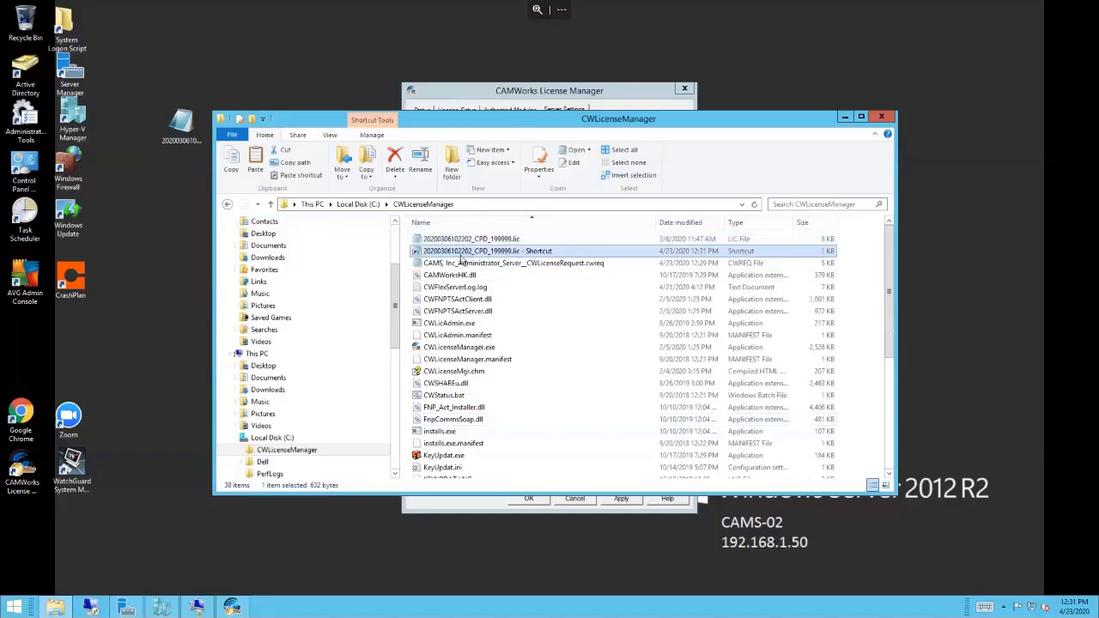
key(Delete)
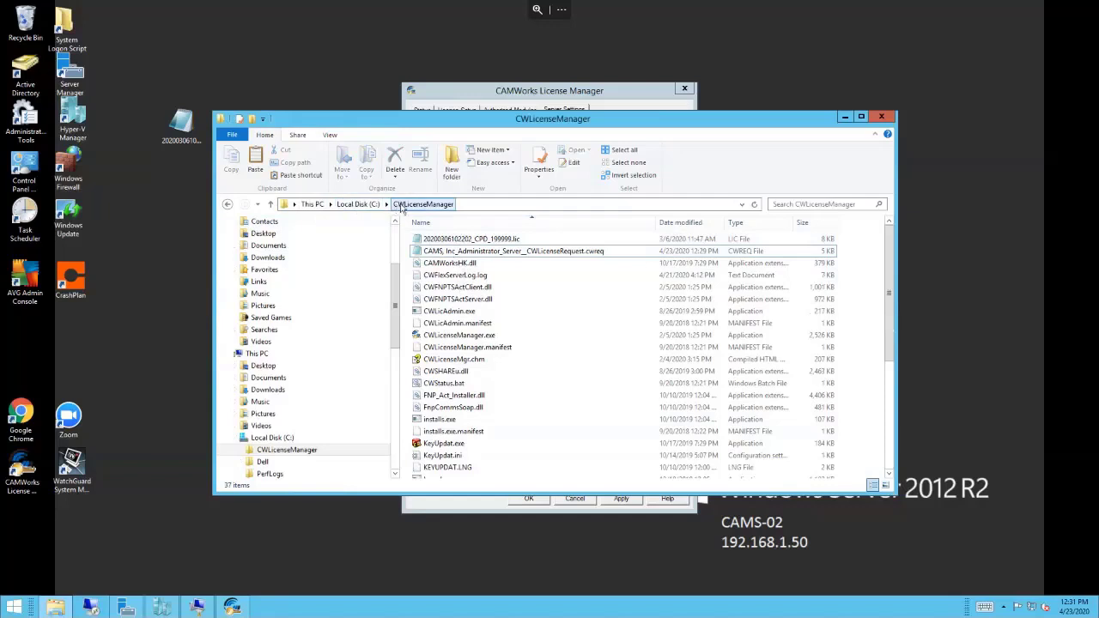
click(881, 118)
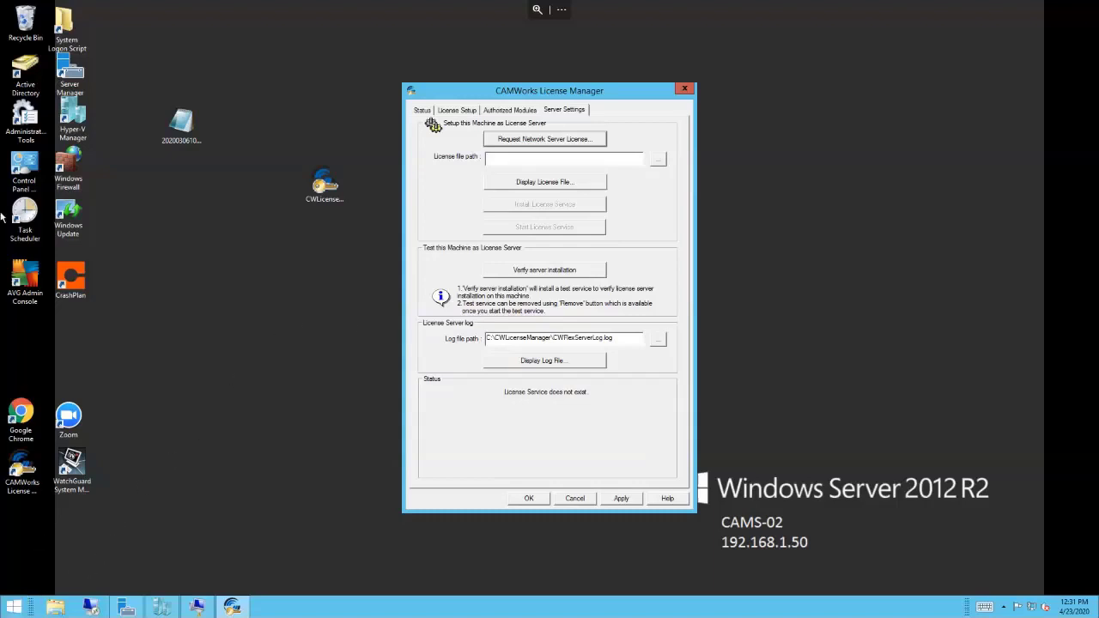
Open the Windows Firewall allowed apps list from Control Panel's all-items view
double_click(24, 170)
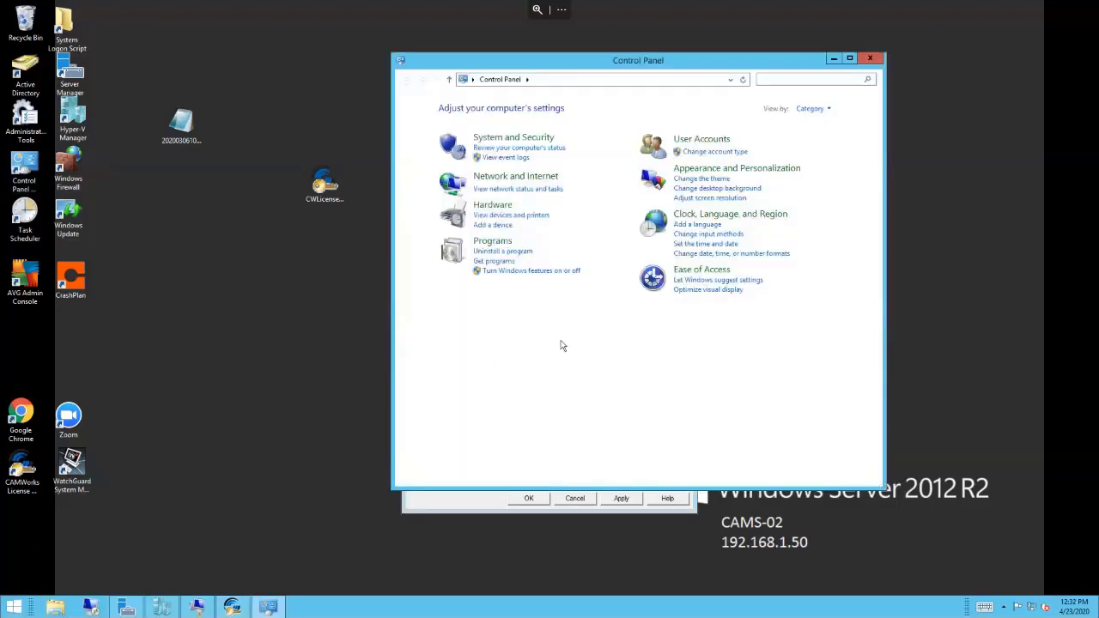
click(817, 112)
click(837, 157)
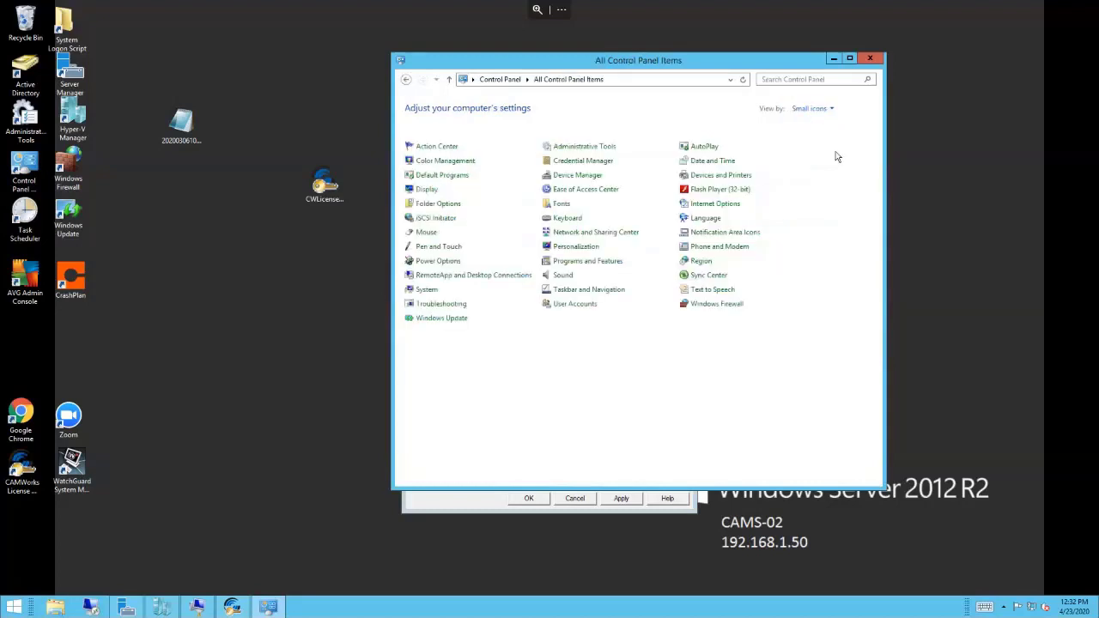
click(716, 304)
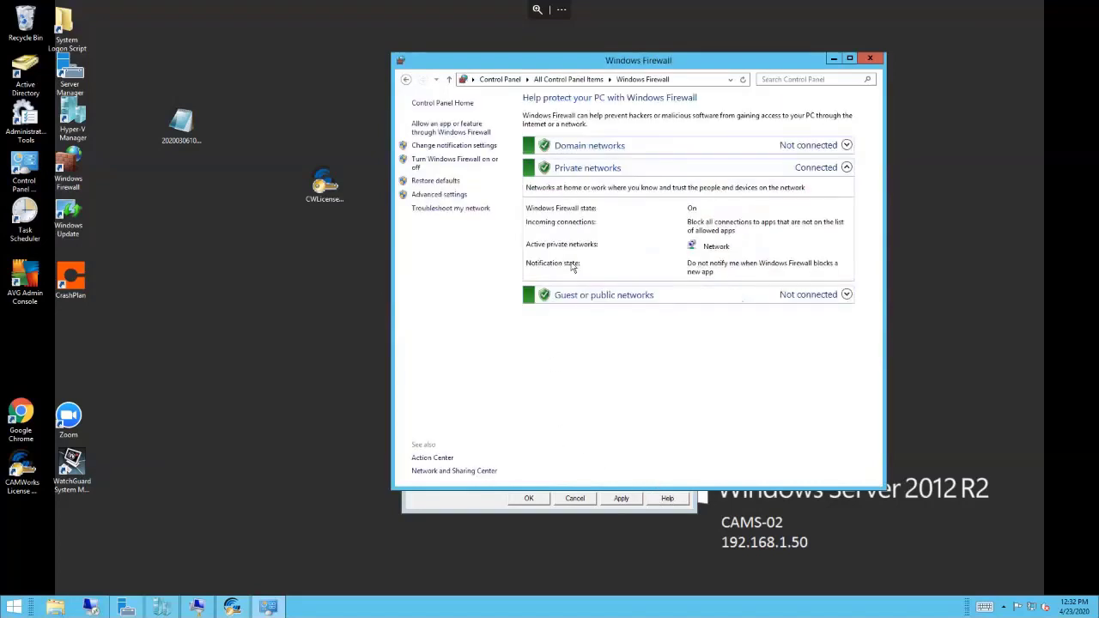
click(446, 129)
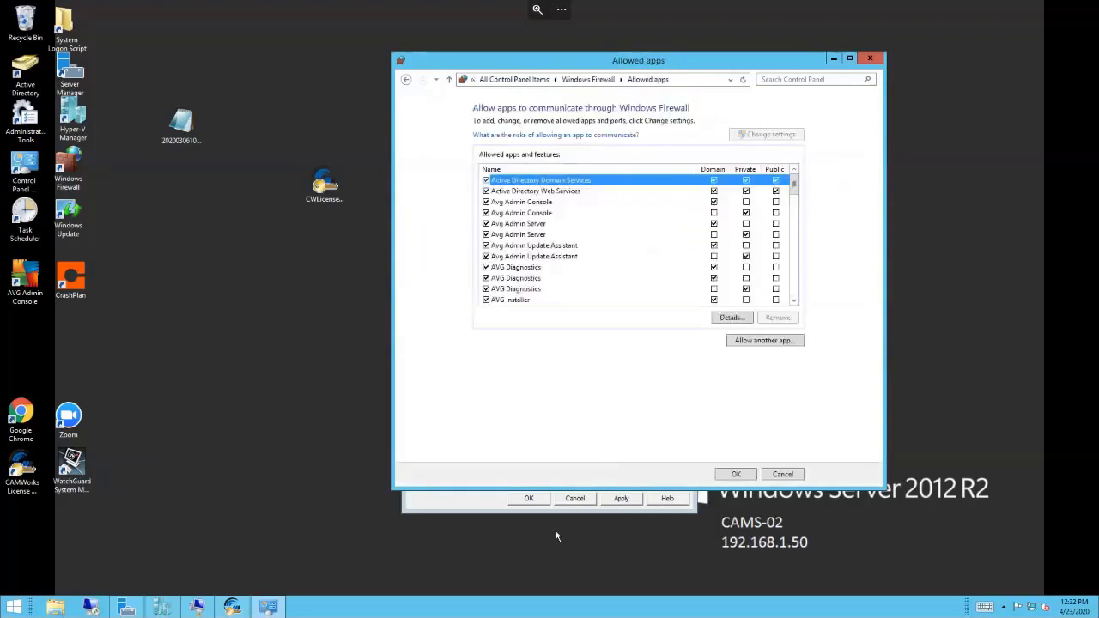
Add C:\CWLicenseManager\lmgrd.exe (Flexera Software LLC) as an allowed app
click(765, 341)
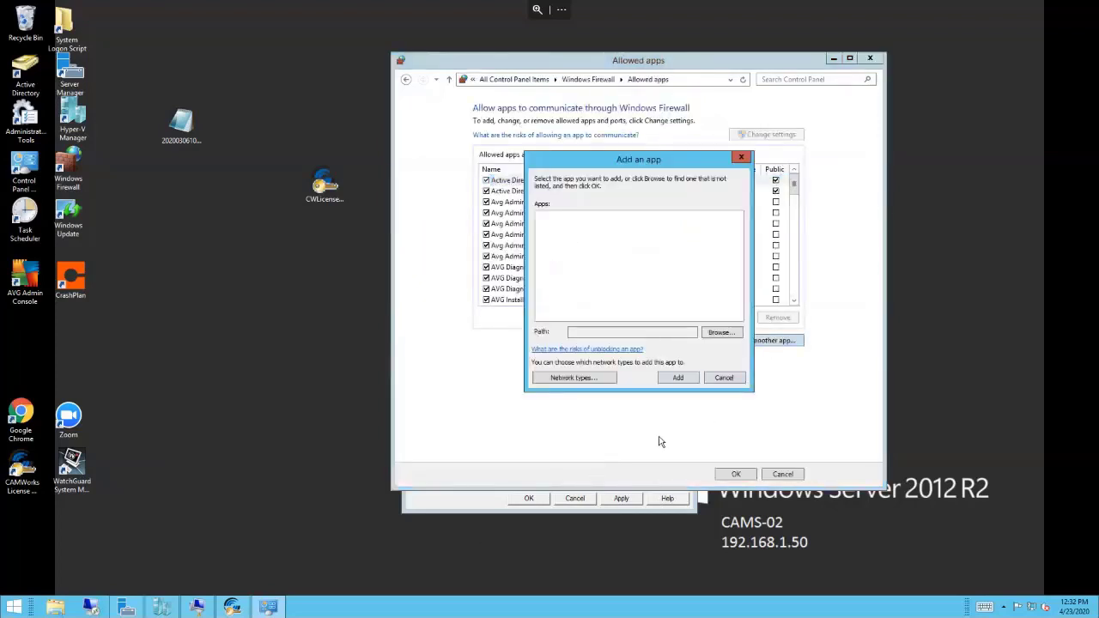
click(729, 333)
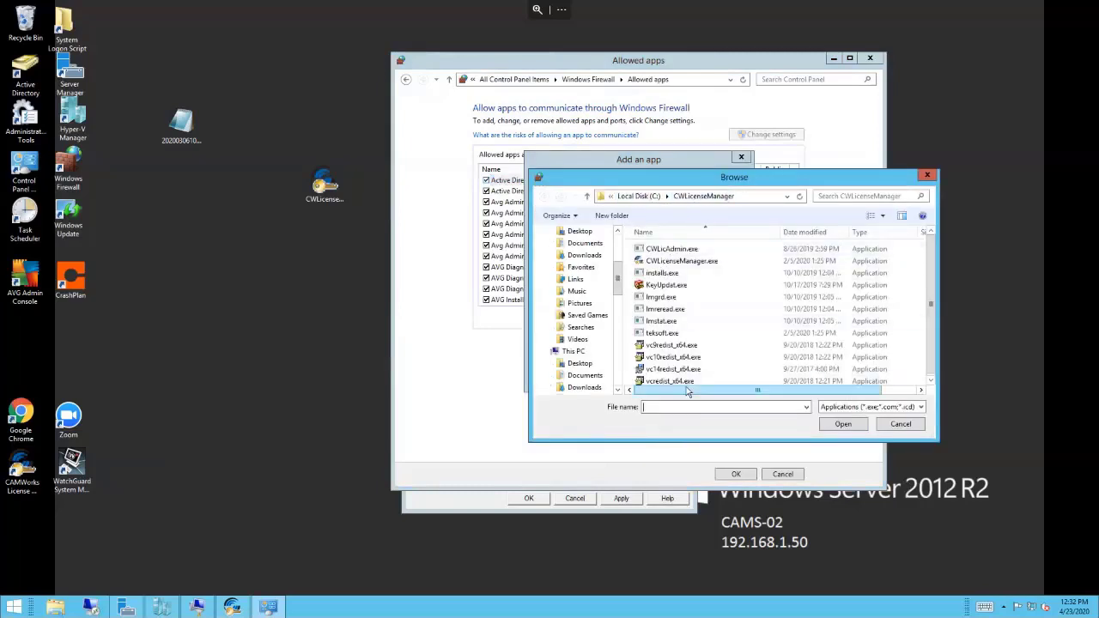
click(657, 297)
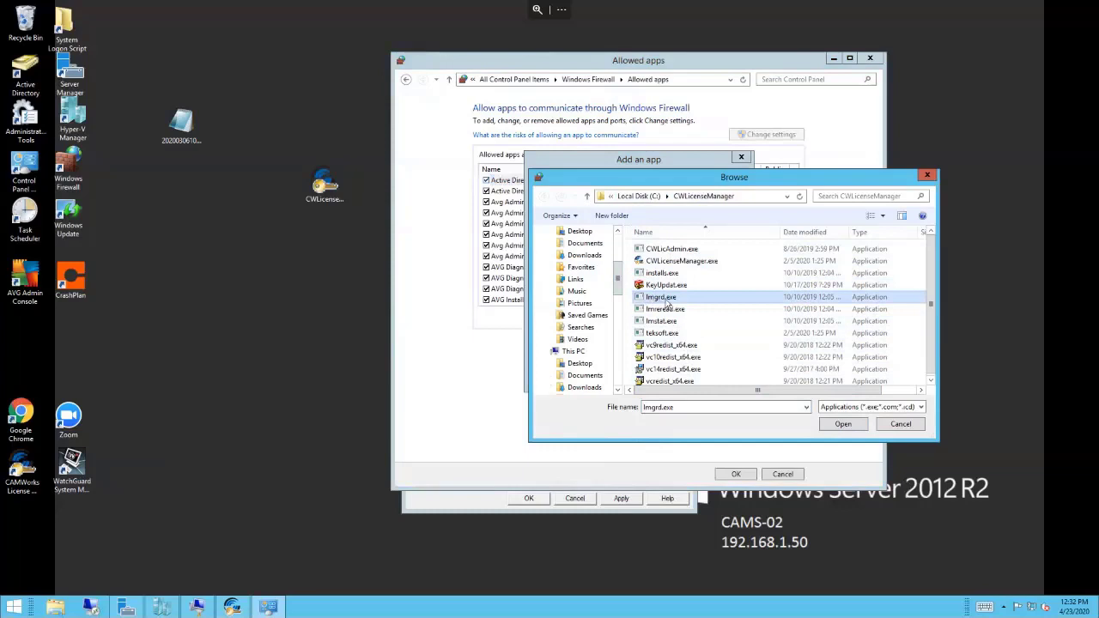
click(844, 425)
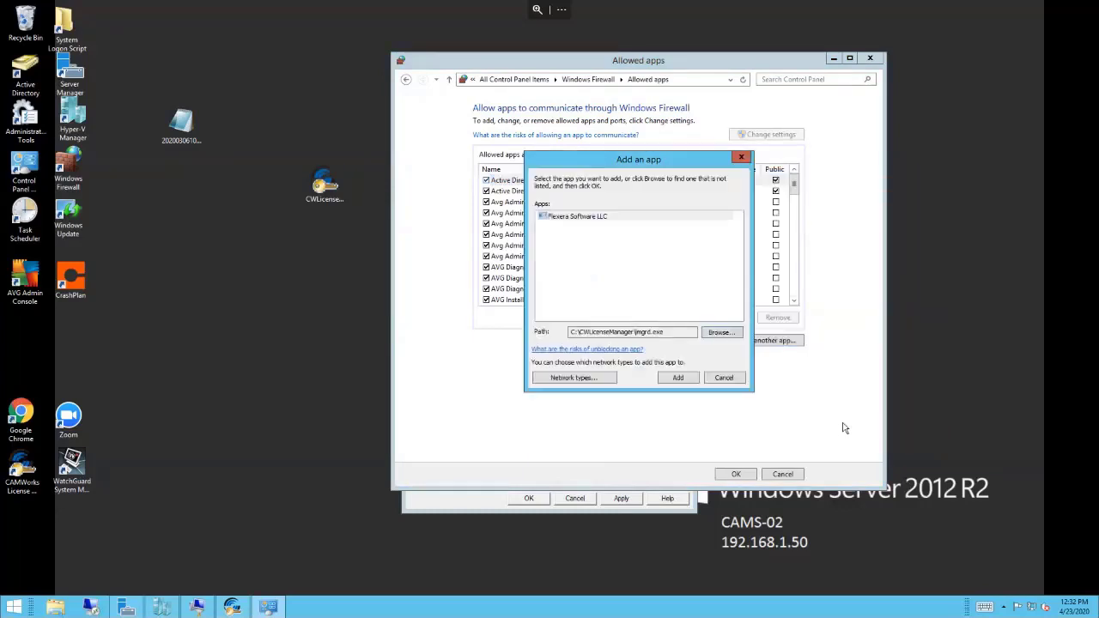
click(544, 223)
click(544, 220)
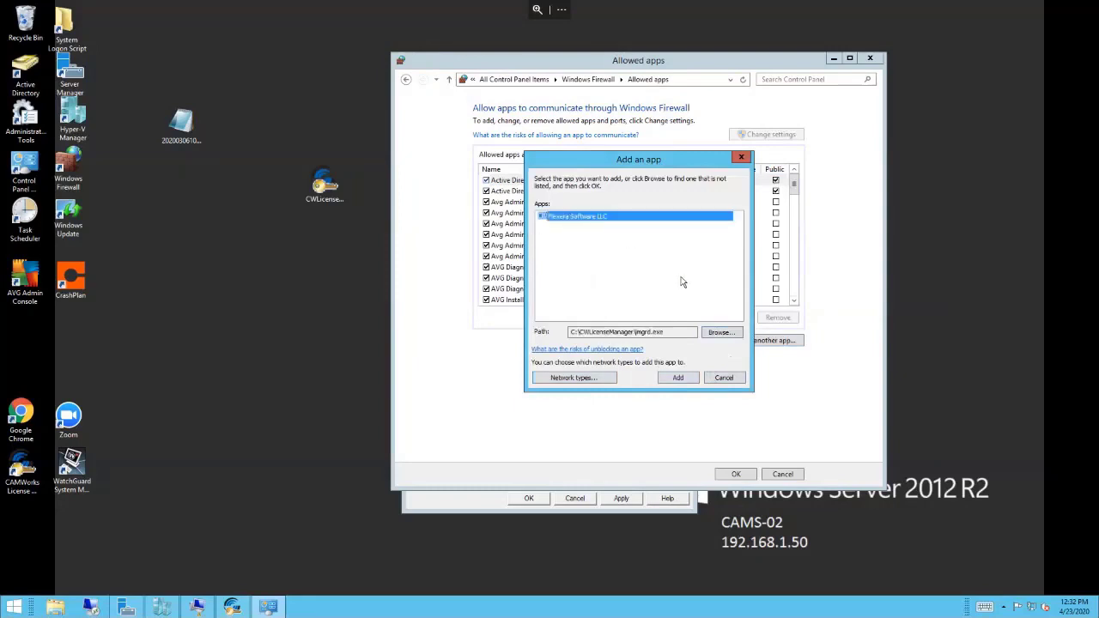
click(694, 381)
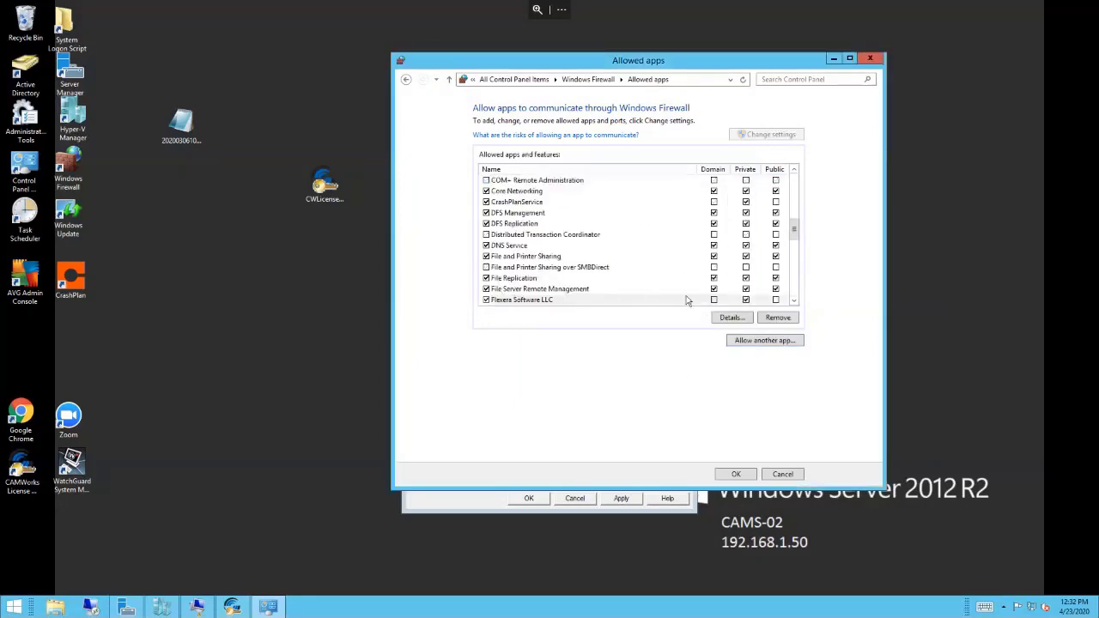
Allow Flexera Software LLC through the firewall on domain, private and public networks
click(715, 301)
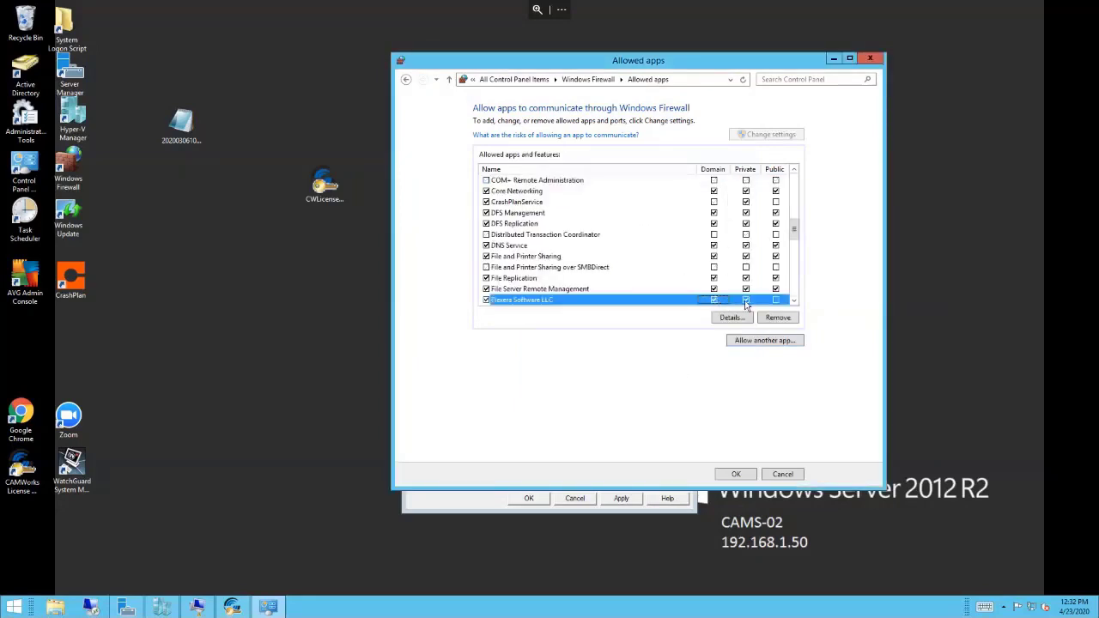
click(745, 300)
click(775, 301)
Add teksoft.exe, the Geometric daemon, as an allowed app on domain and public networks
click(759, 342)
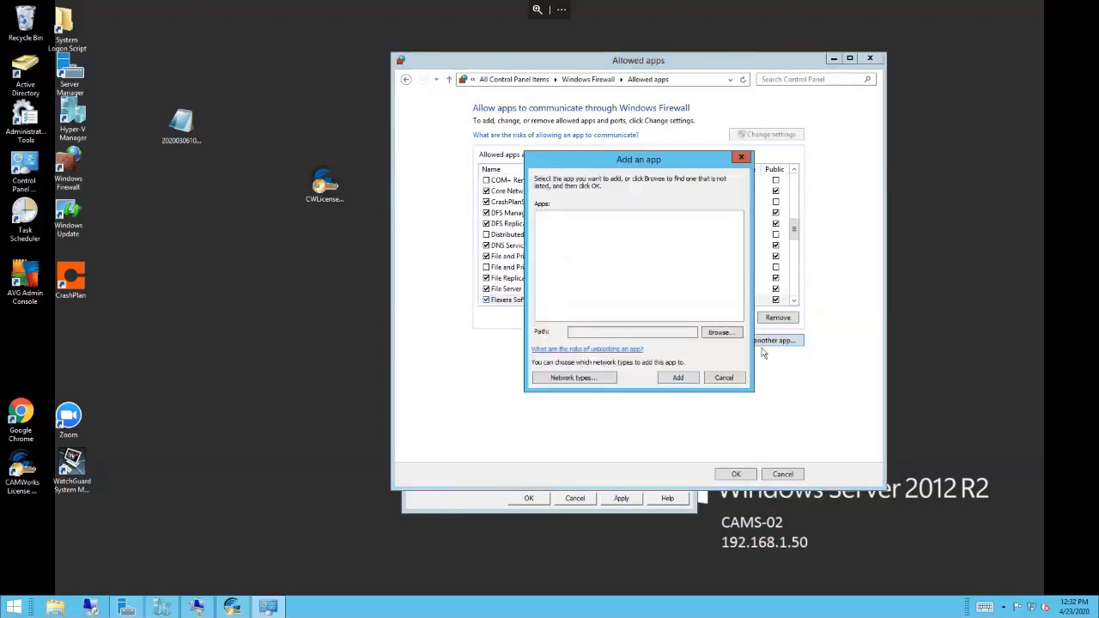
click(718, 332)
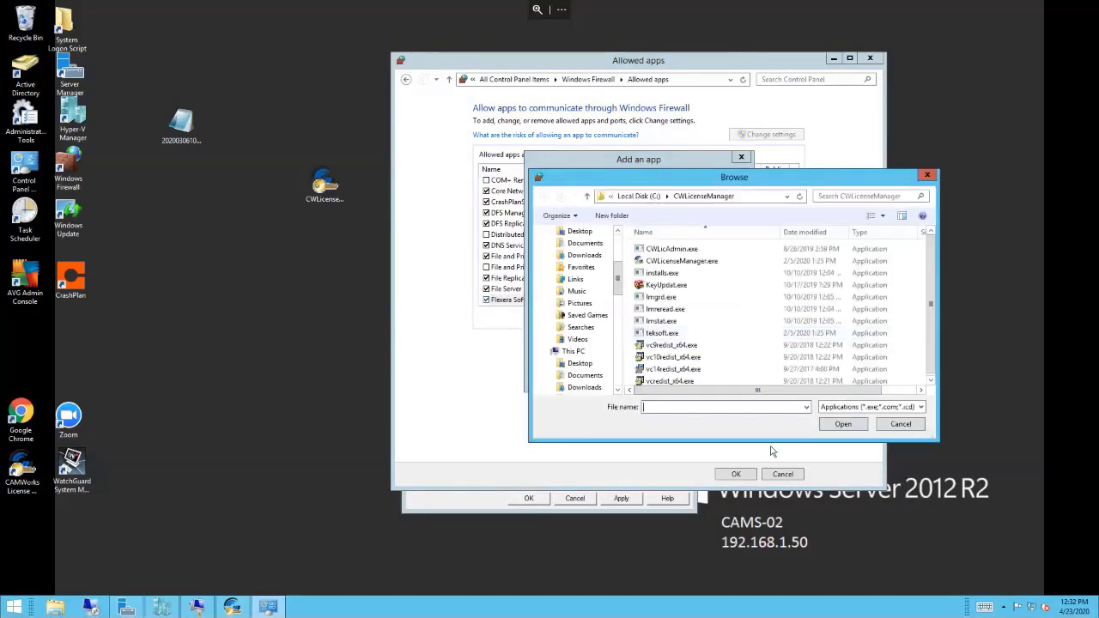
key(shift+Tab)
key(Up)
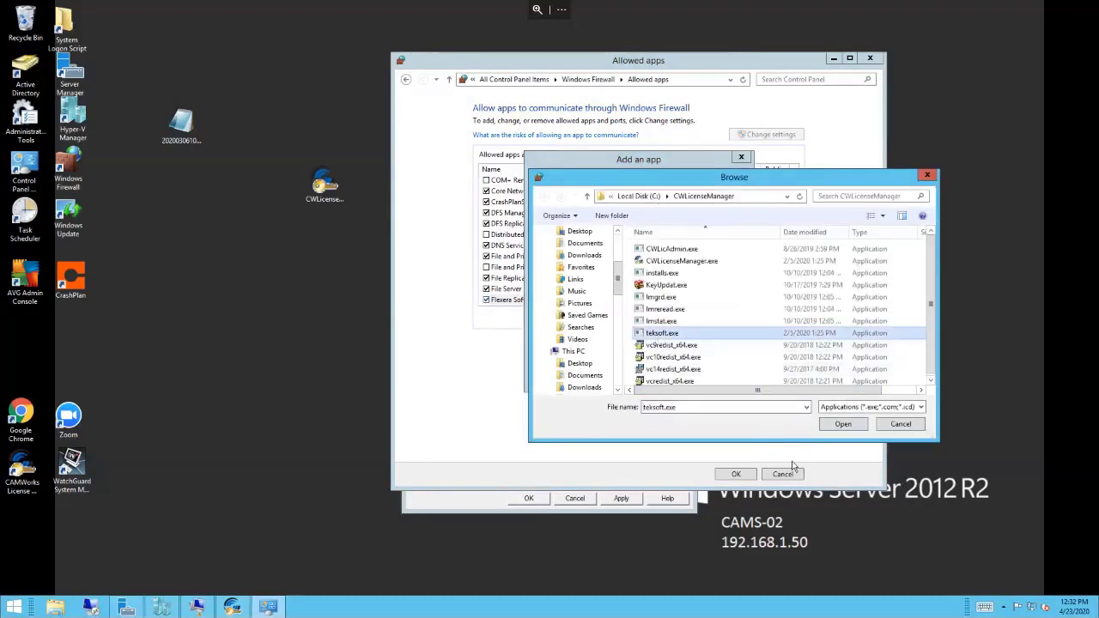
click(843, 425)
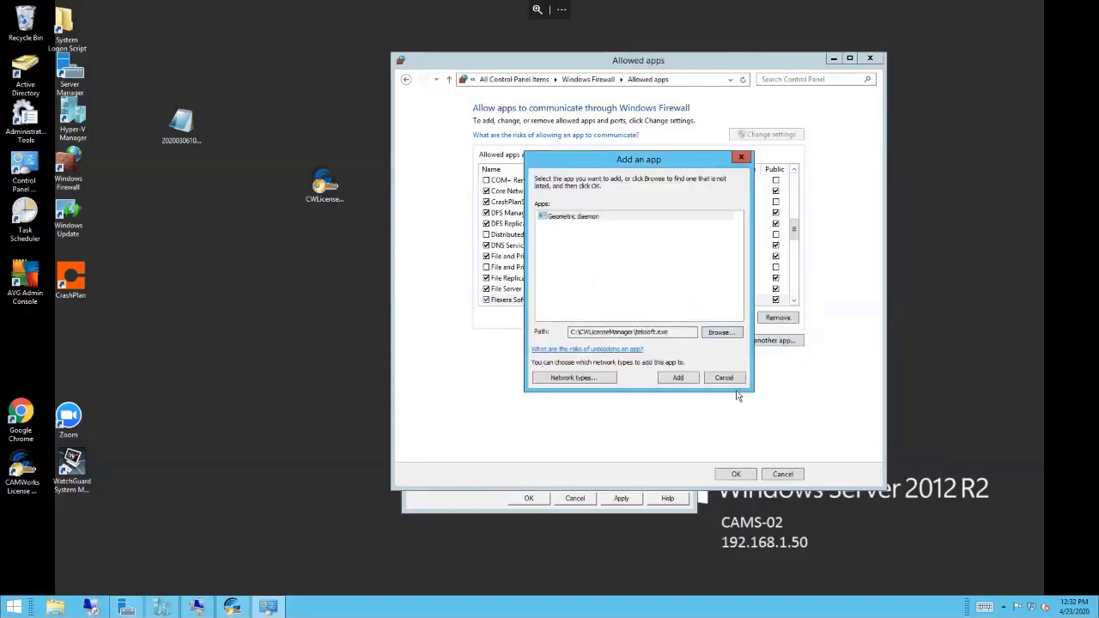
click(678, 379)
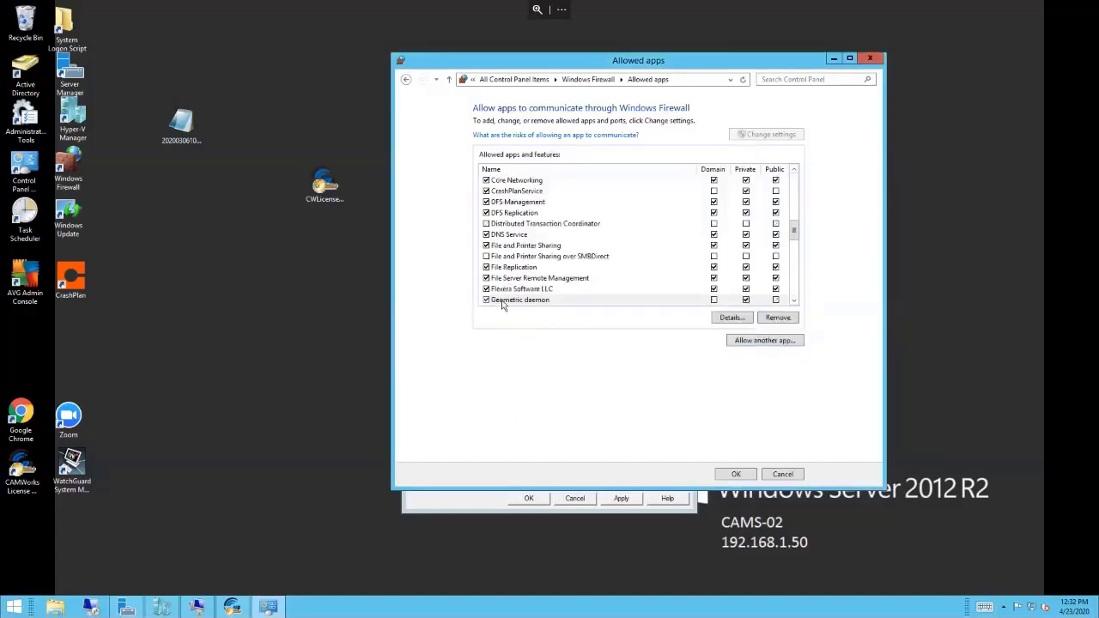
click(713, 300)
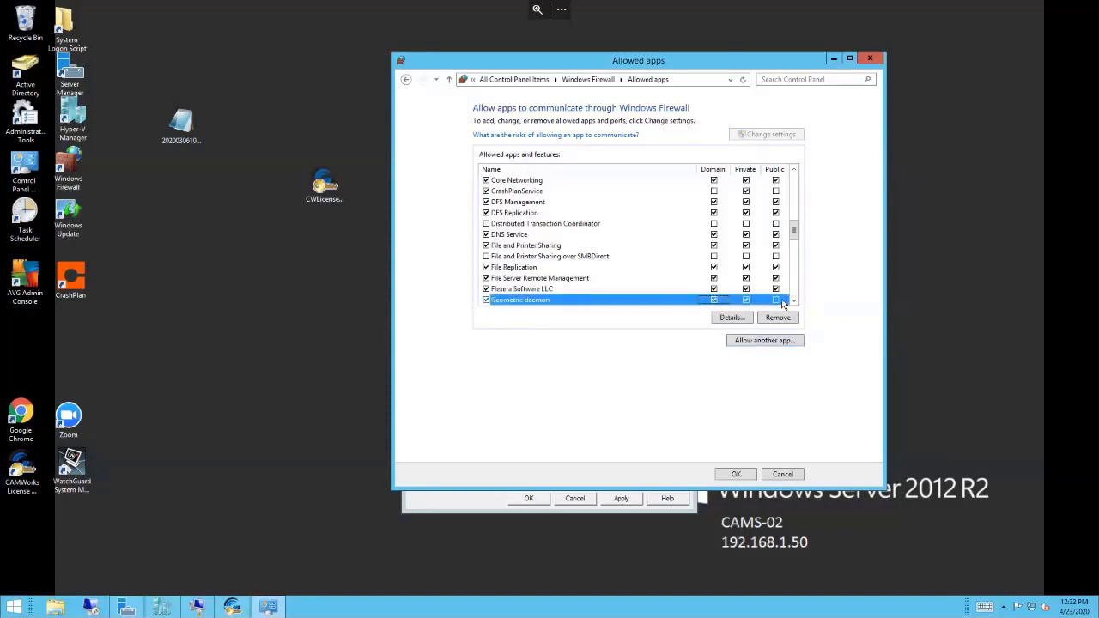
click(775, 299)
Allow CWLicenseManager MFC Application on domain and public networks, then save and close the firewall
click(757, 343)
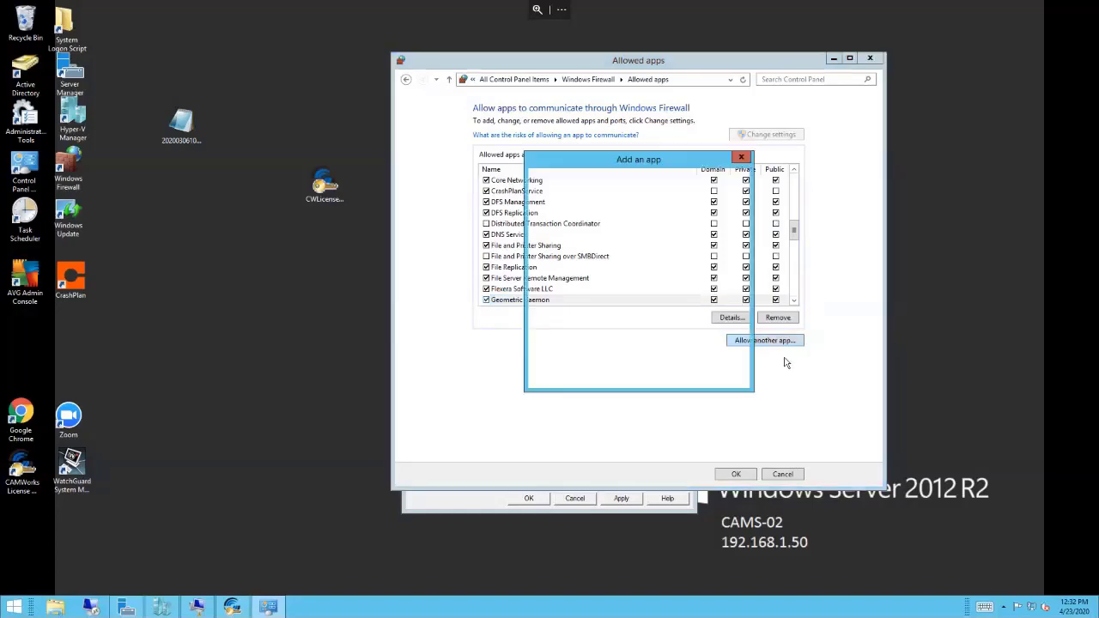
click(721, 335)
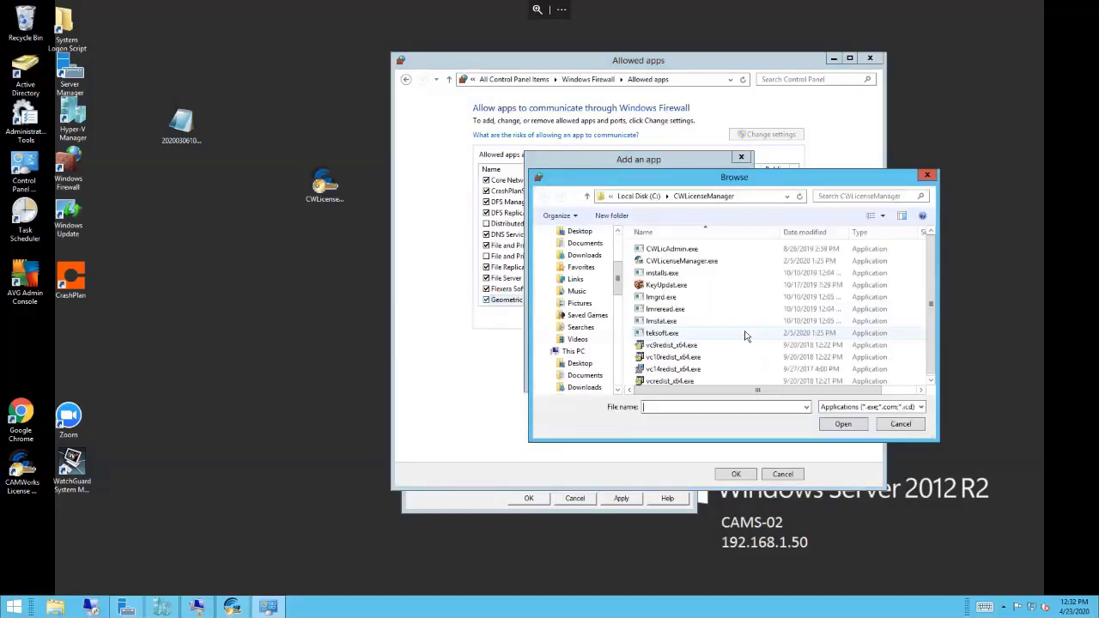
click(680, 261)
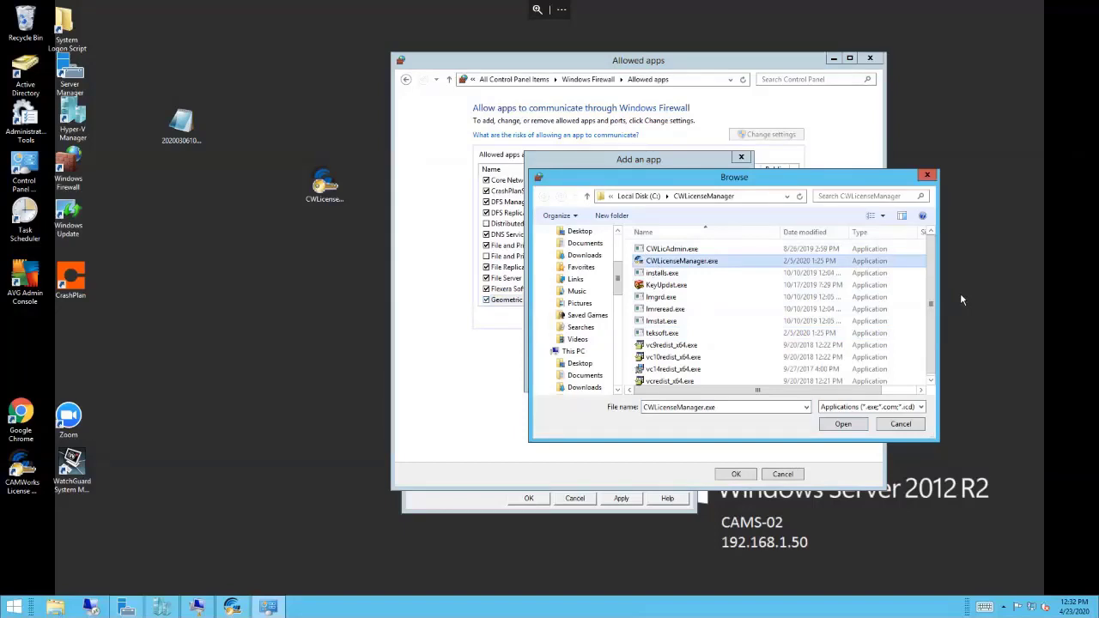
click(839, 425)
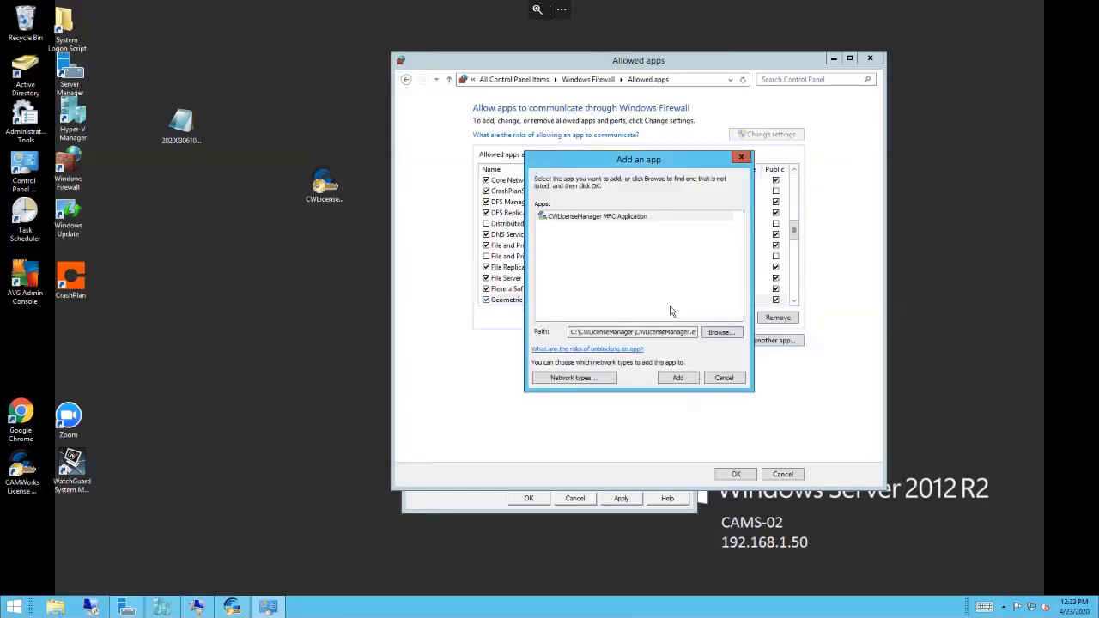
click(588, 218)
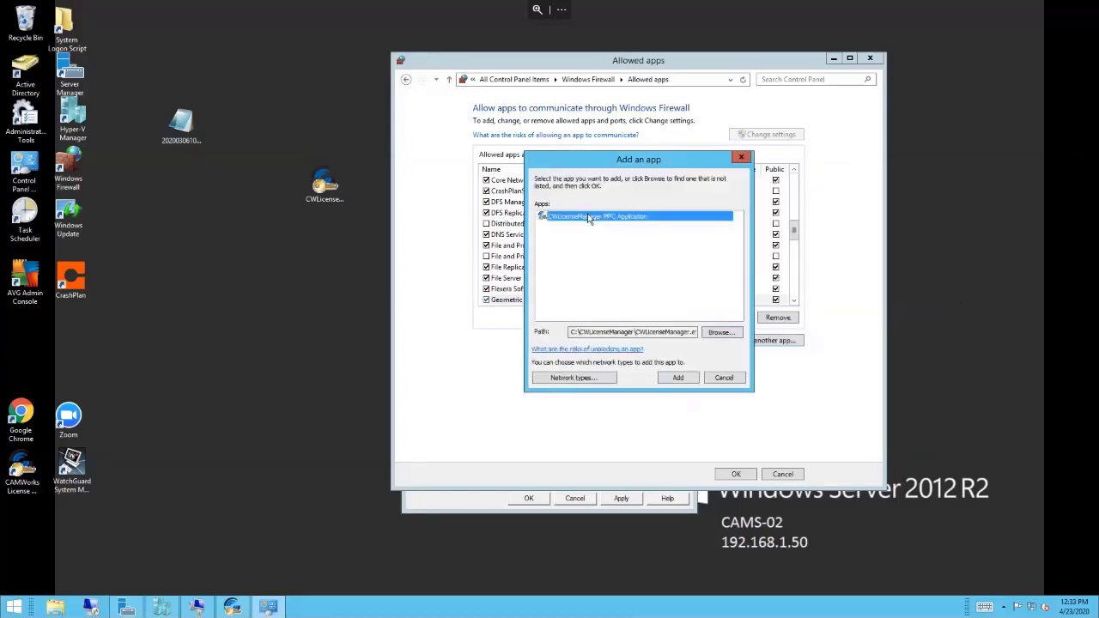
click(680, 380)
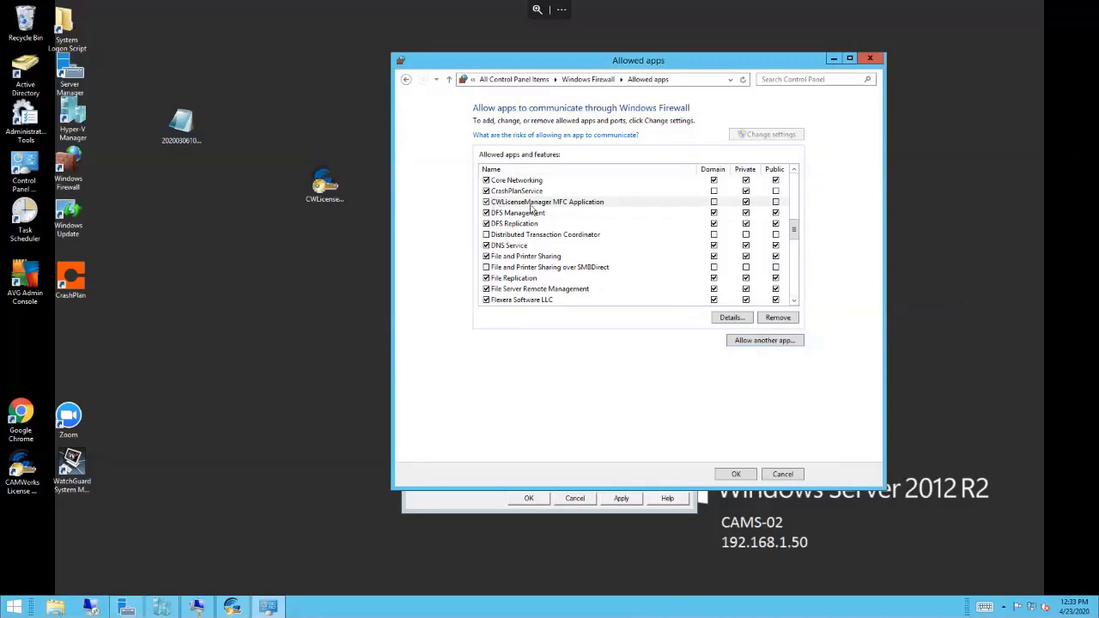
click(715, 203)
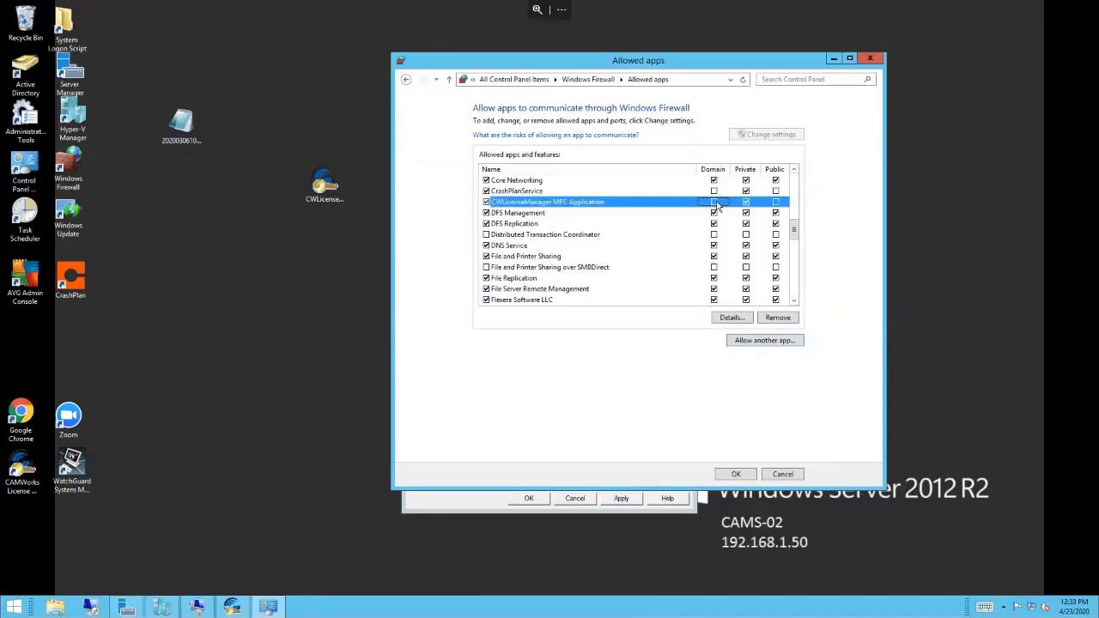
click(775, 203)
click(736, 475)
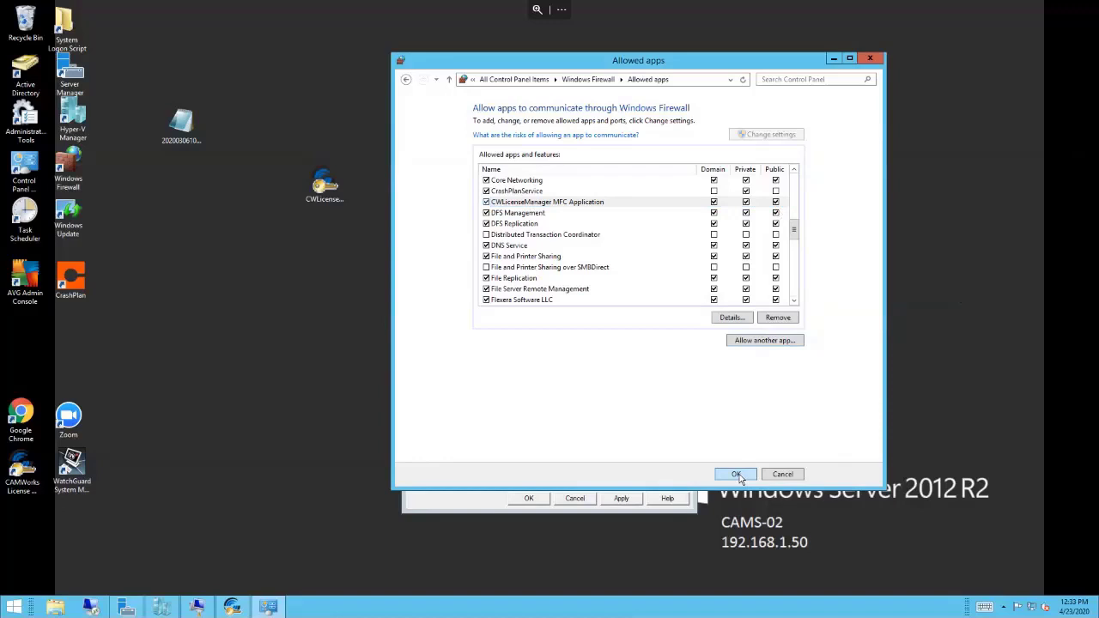
click(870, 58)
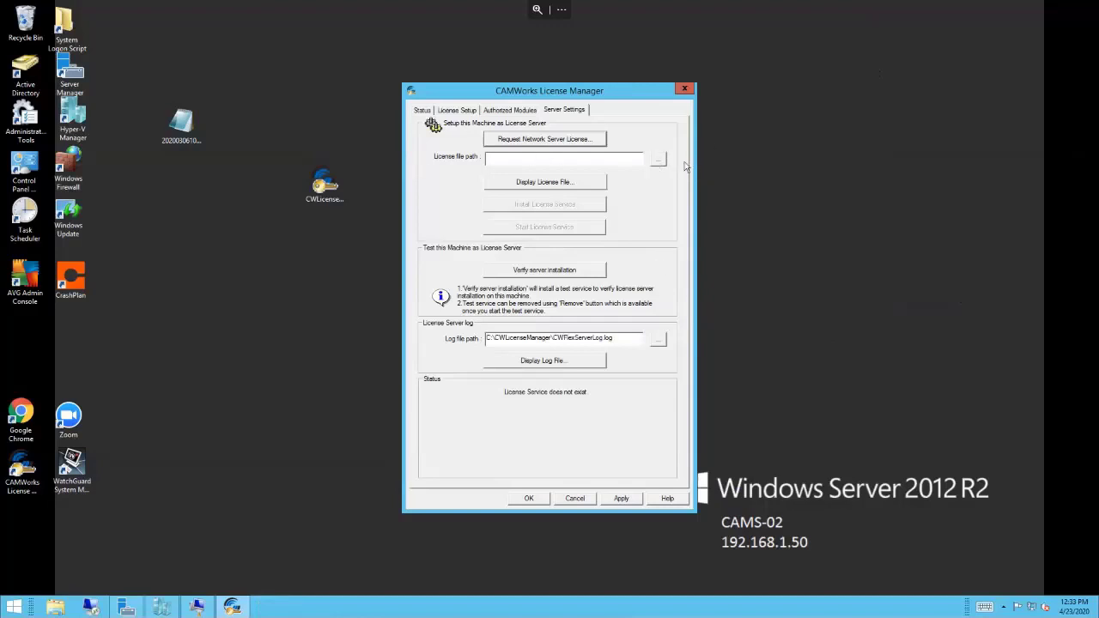
Load the .lic file from C:\CWLicenseManager as the license file and install the license service
click(661, 163)
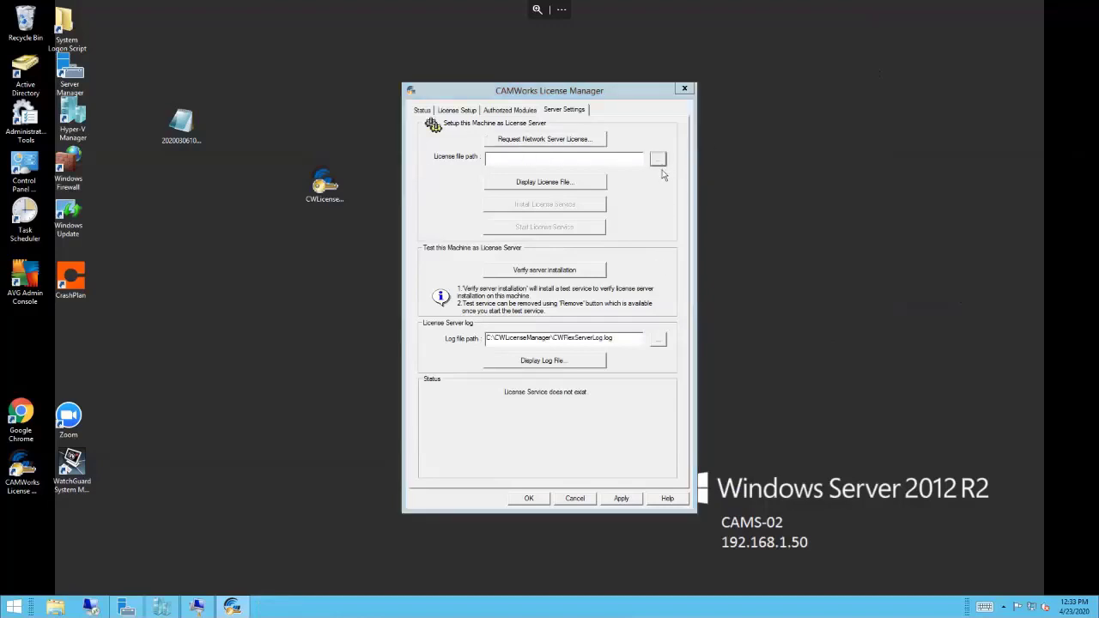
click(571, 184)
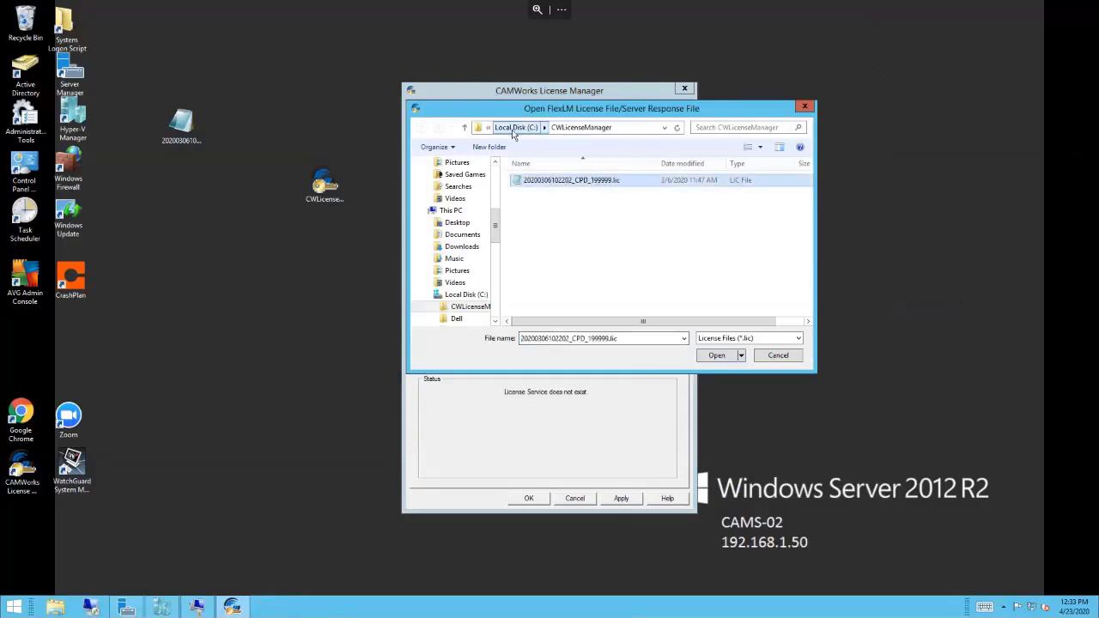
click(717, 353)
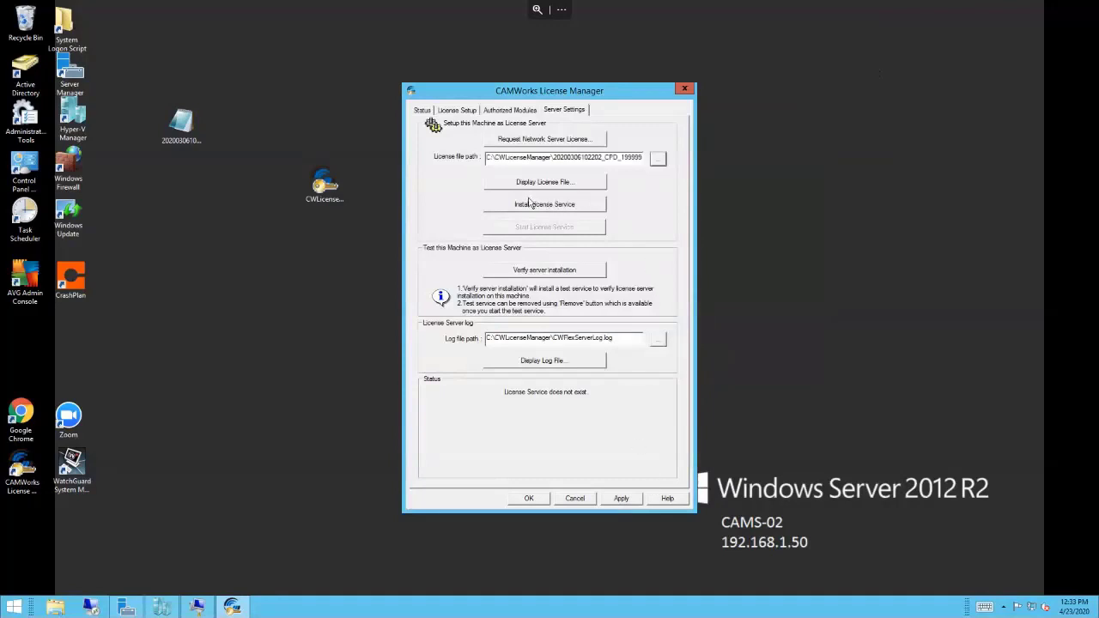
click(512, 206)
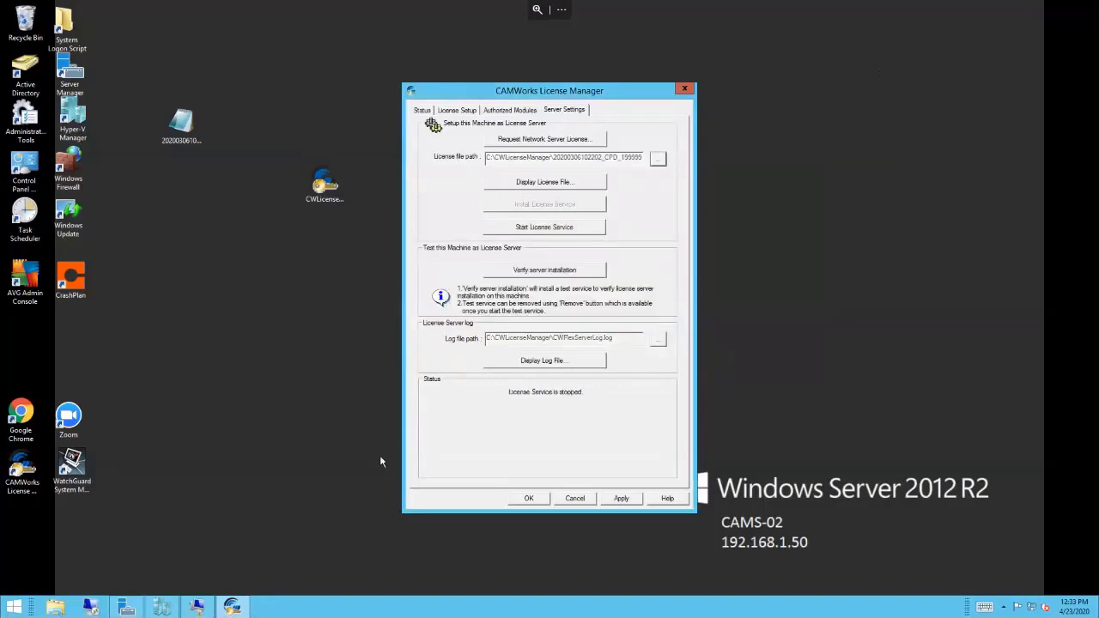
Start the license service so it runs on port 27000
click(520, 227)
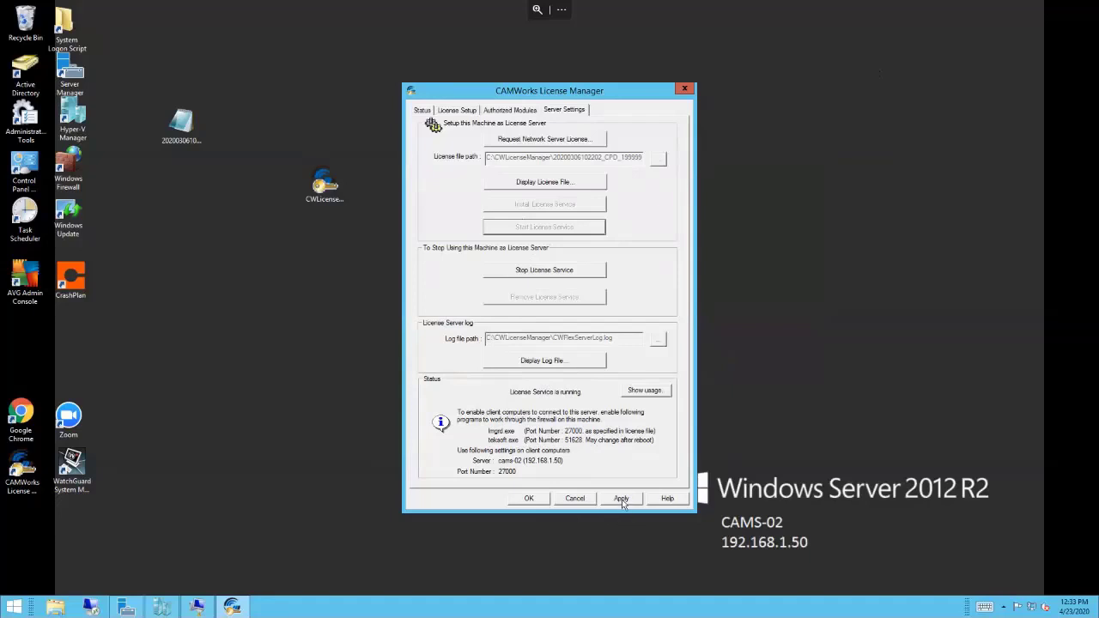
Confirm the Status reads Succeeded, then review License Setup with floating server CAMS-02 on port 27000
click(422, 110)
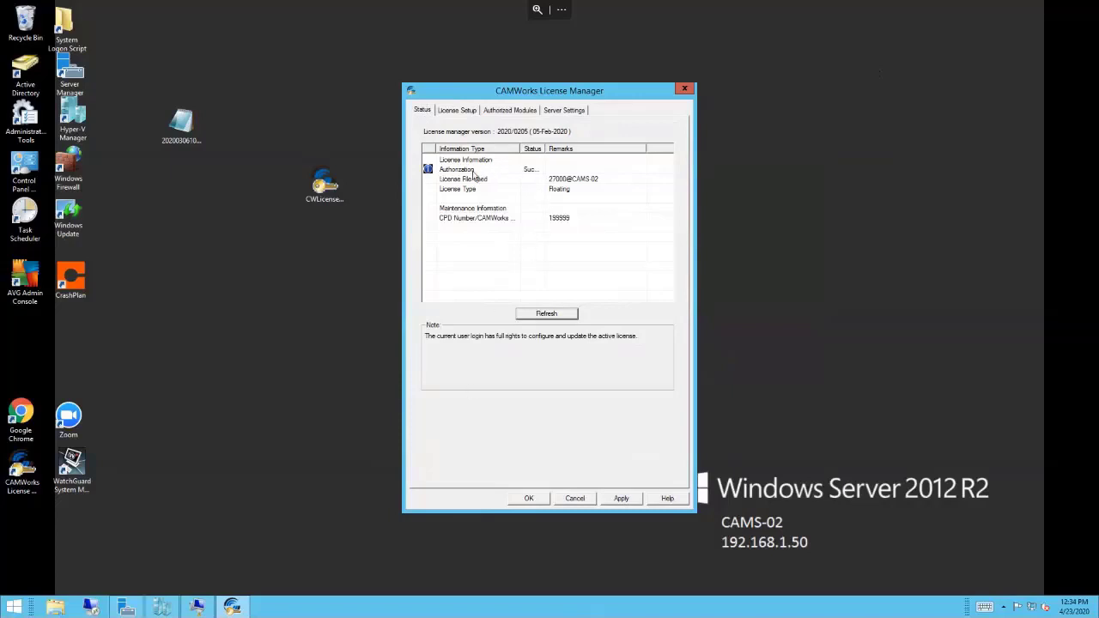
drag(546, 148, 560, 148)
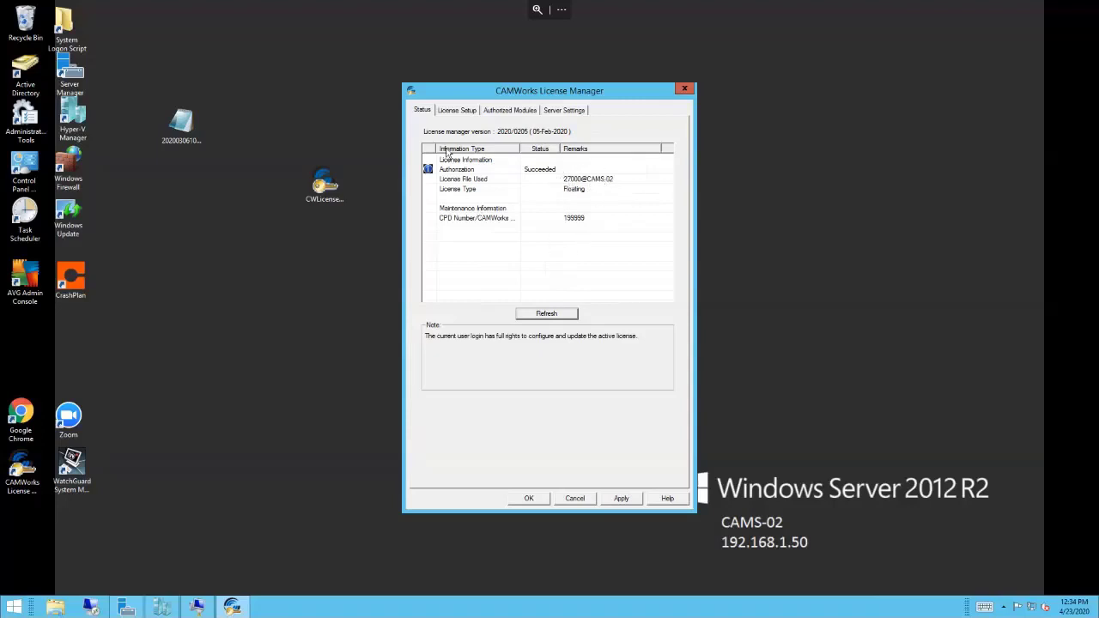
click(463, 113)
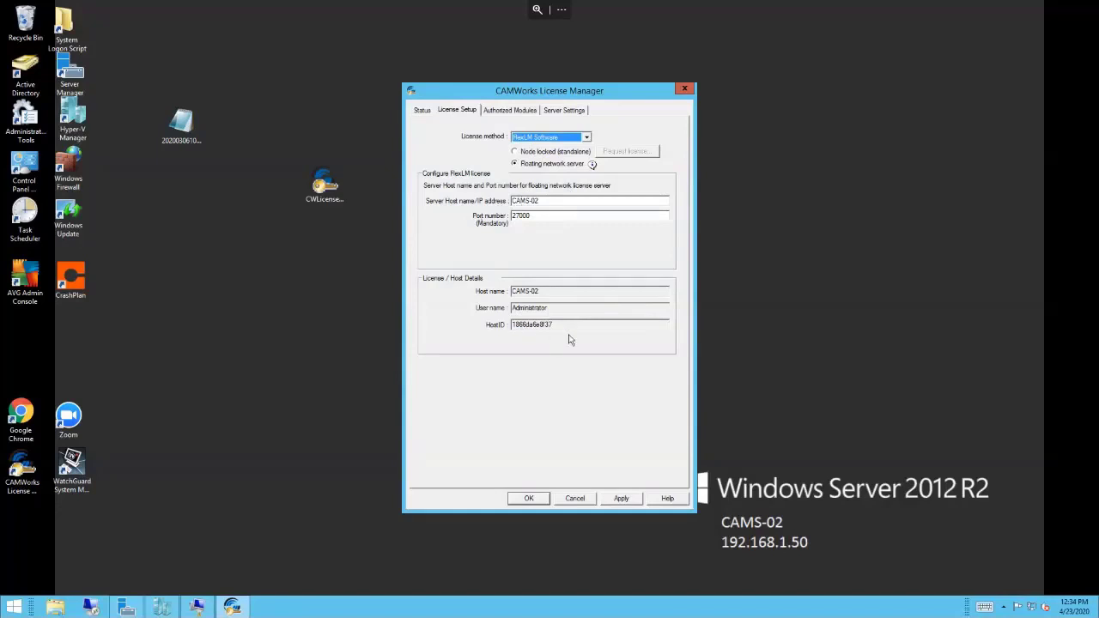
Review the authorized modules, 25 floating seats each, and close the License Manager with OK
click(502, 113)
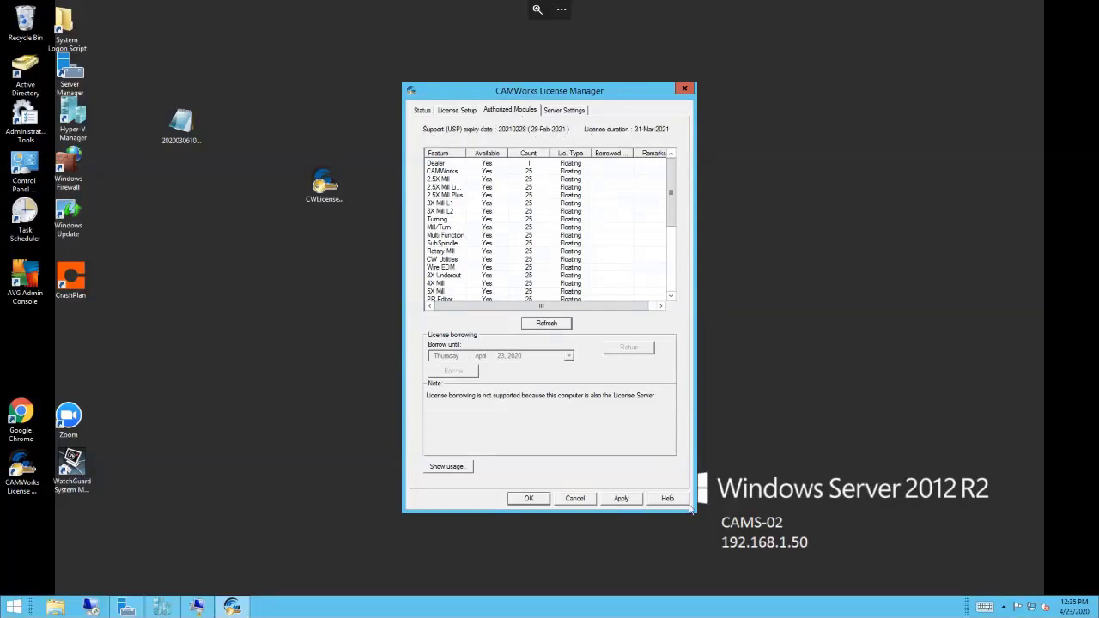
click(621, 500)
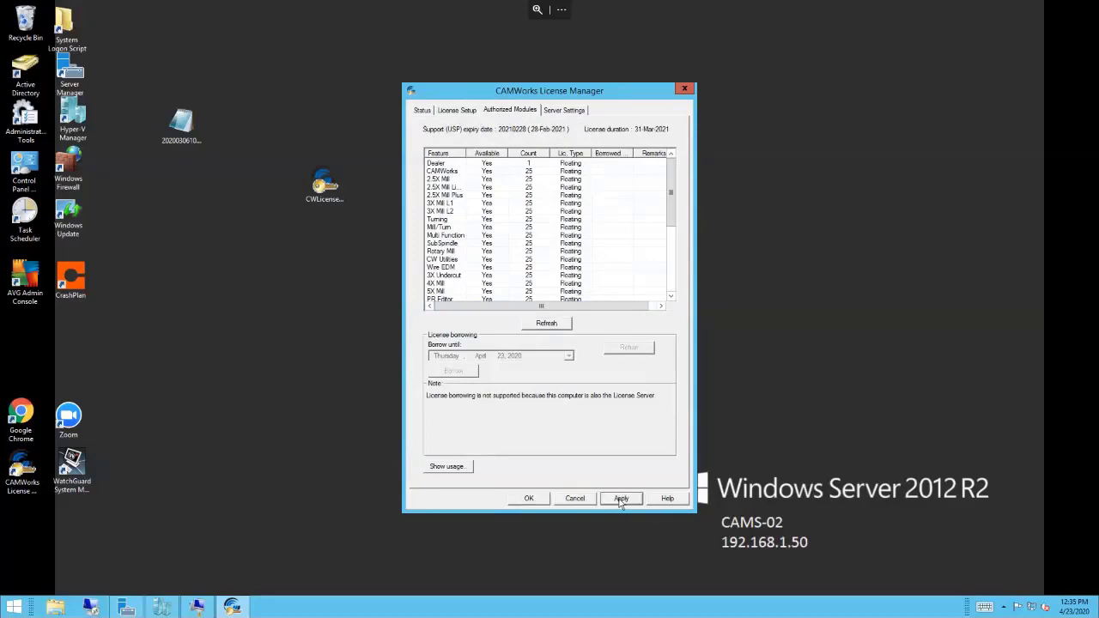
Close the License Manager and disconnect the Remote Desktop session from CAMS-02
click(527, 498)
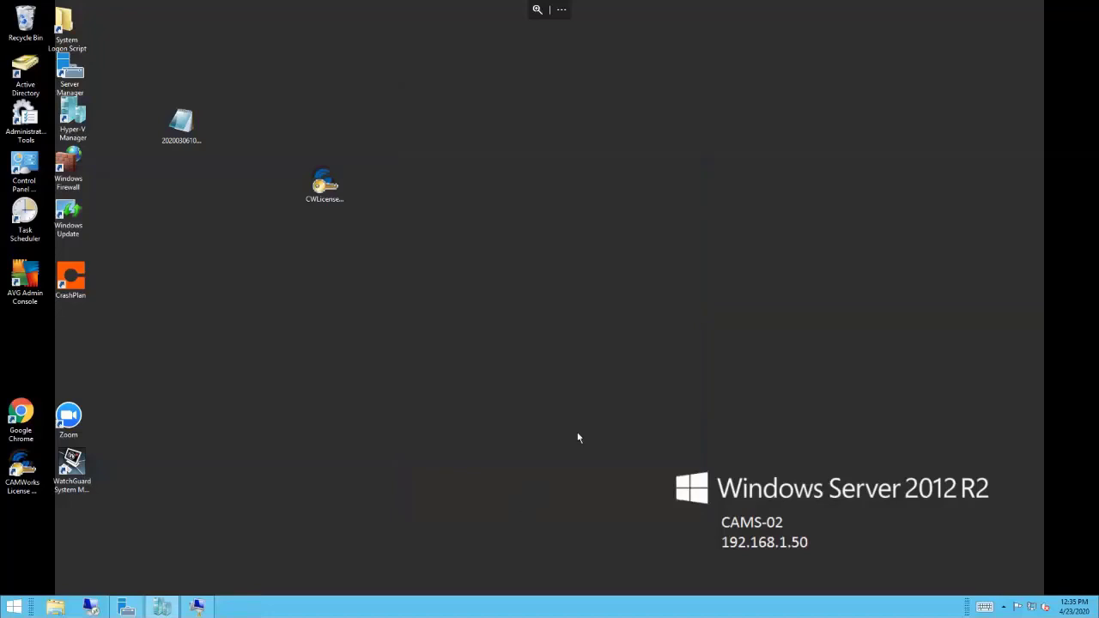
click(561, 9)
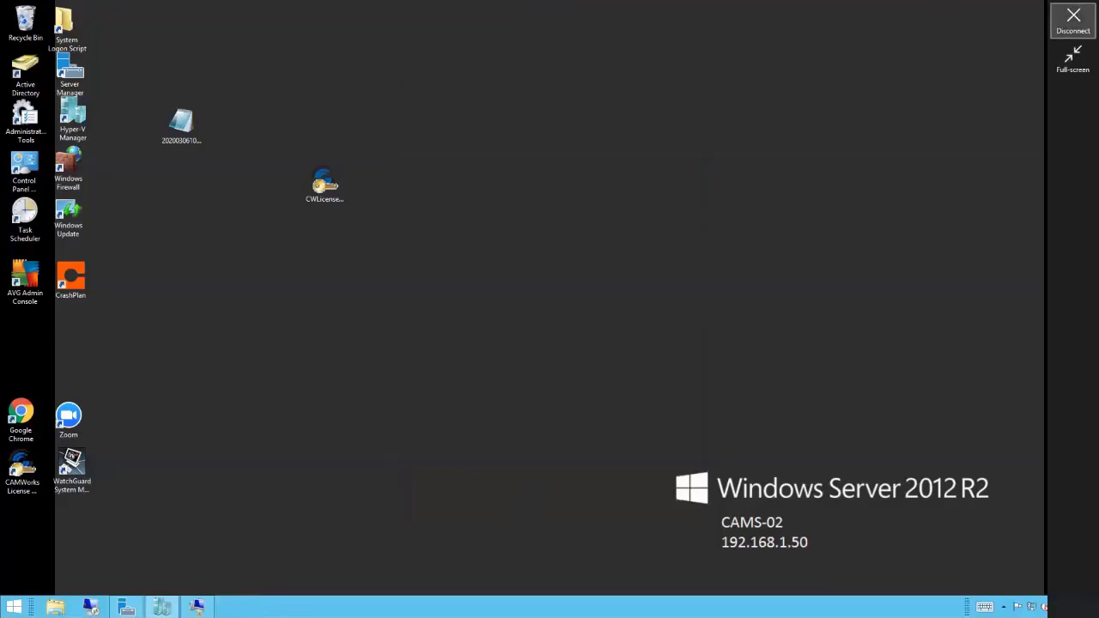
click(1073, 20)
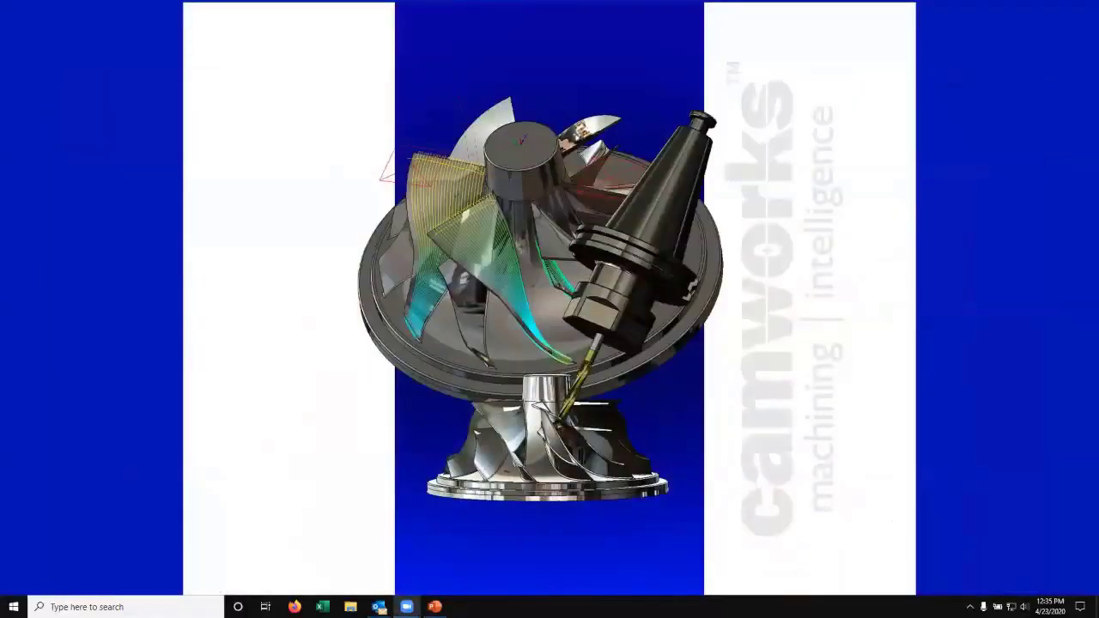
Run CW License Manager as administrator from the CAMWorks License Manager Start menu group
click(13, 607)
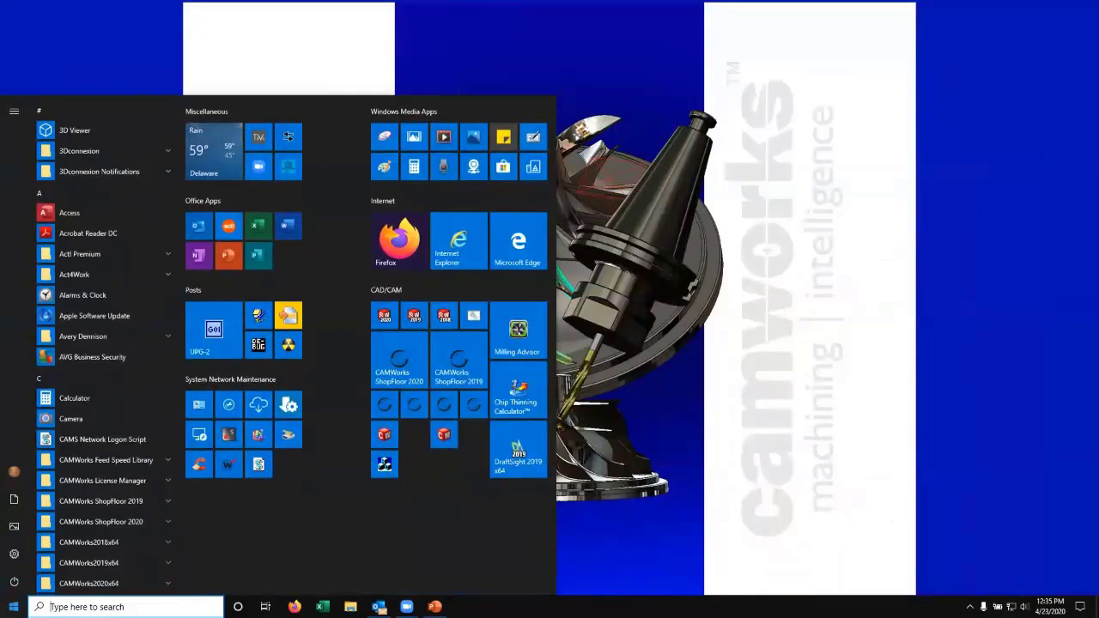
click(102, 480)
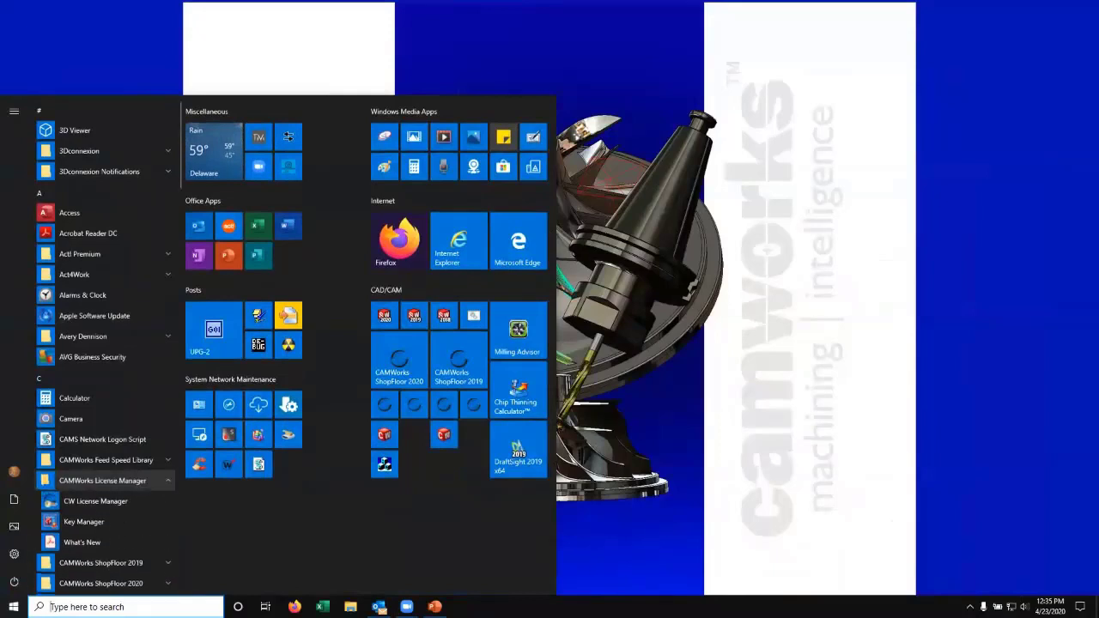
right_click(94, 501)
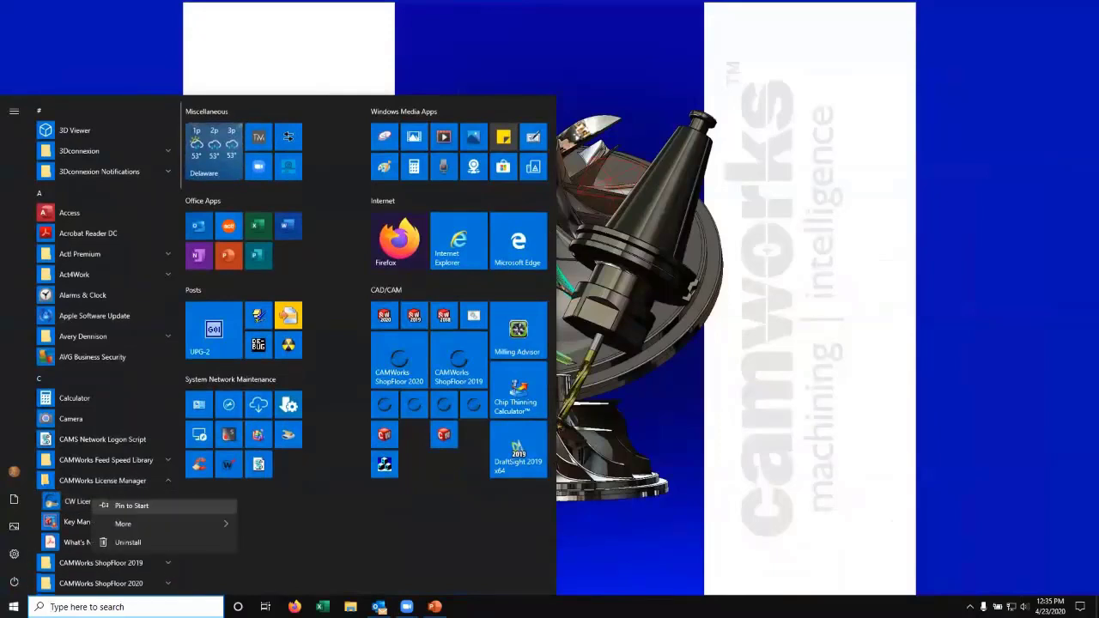
mouse_move(171, 529)
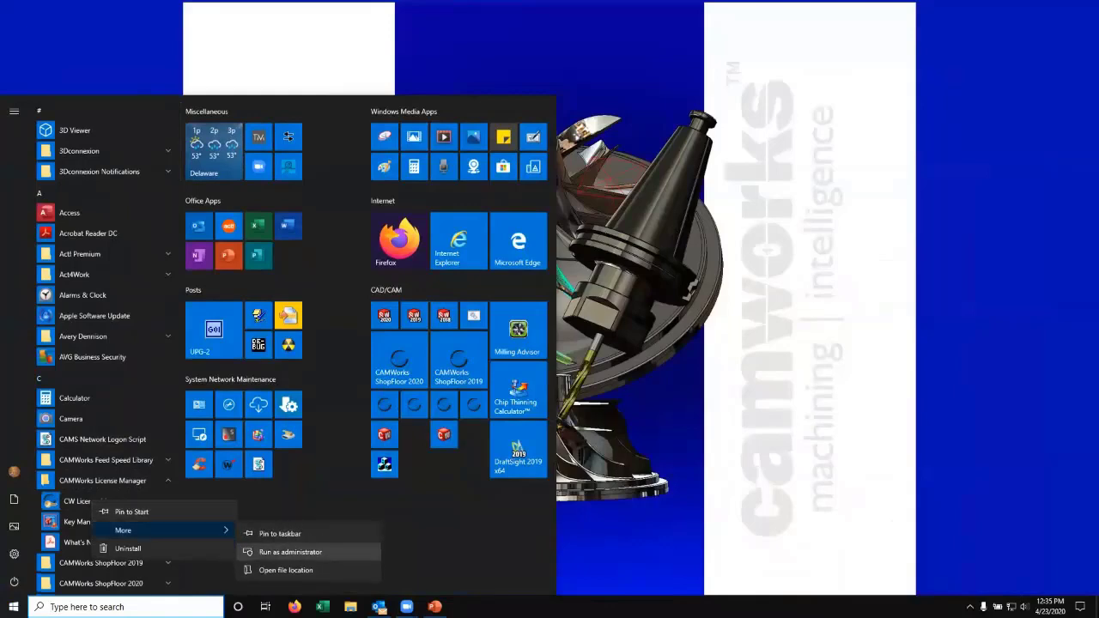
click(290, 552)
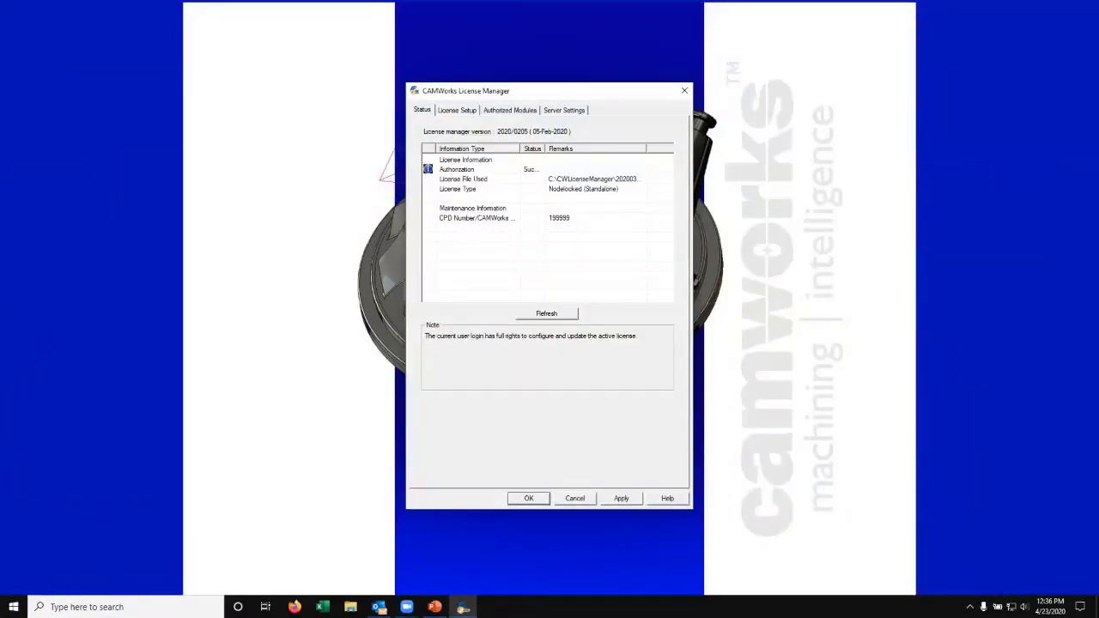
Switch the client to a floating network license from server CAMS-02, port 27000, and apply
key(ctrl+Tab)
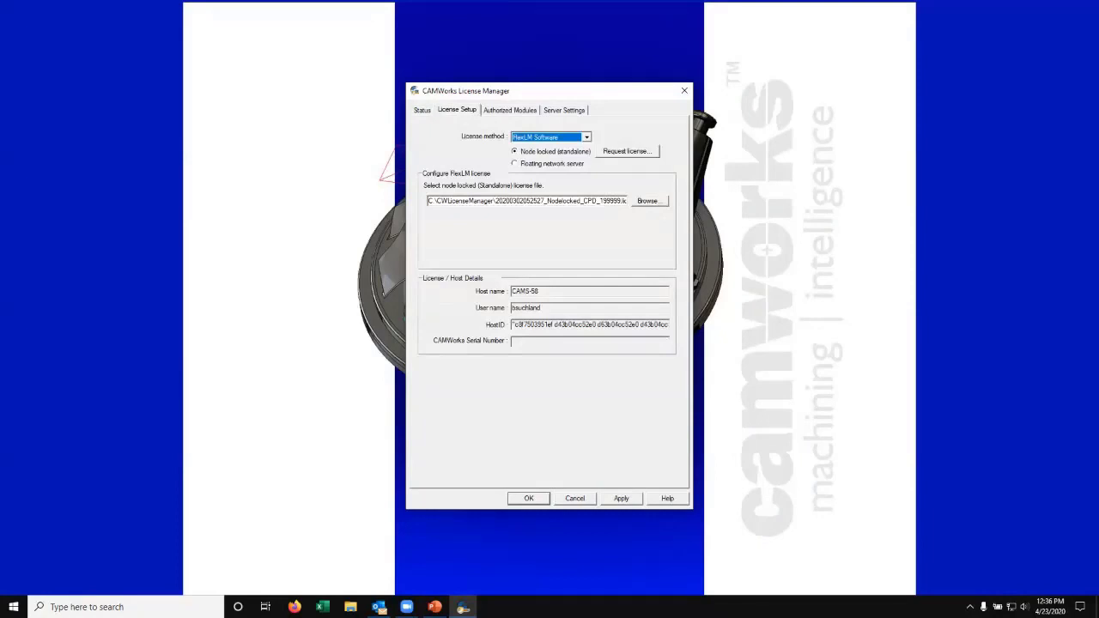
click(591, 164)
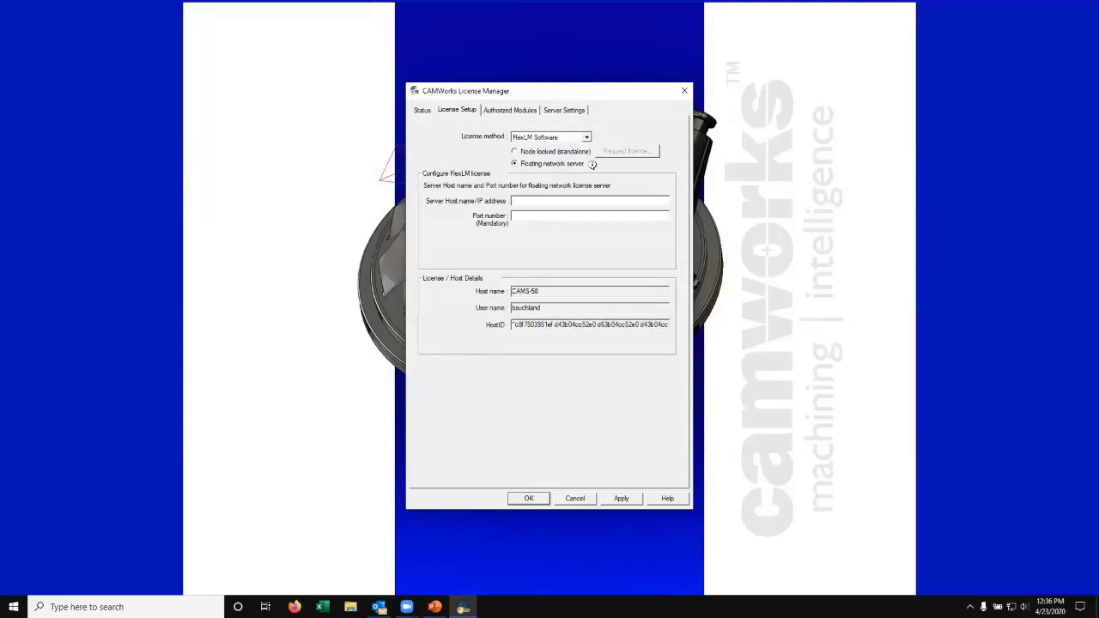
text(CAMS-0)
text(27000)
key(alt+a)
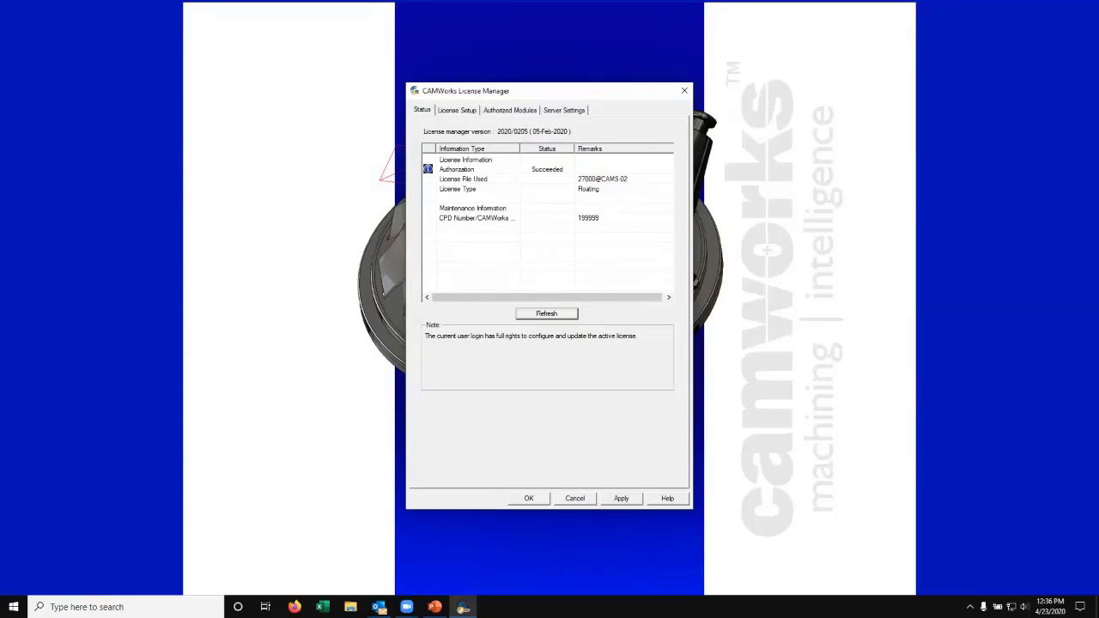
Scroll through the client's authorized modules, each Floating with 25 seats
click(509, 110)
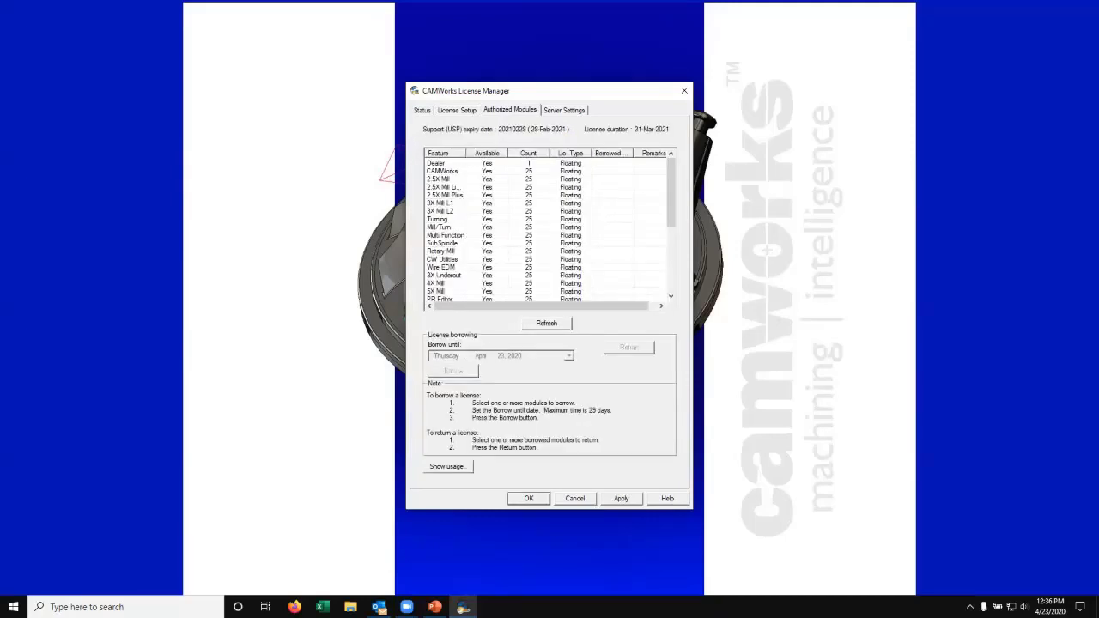
scroll(547, 230, down, 5)
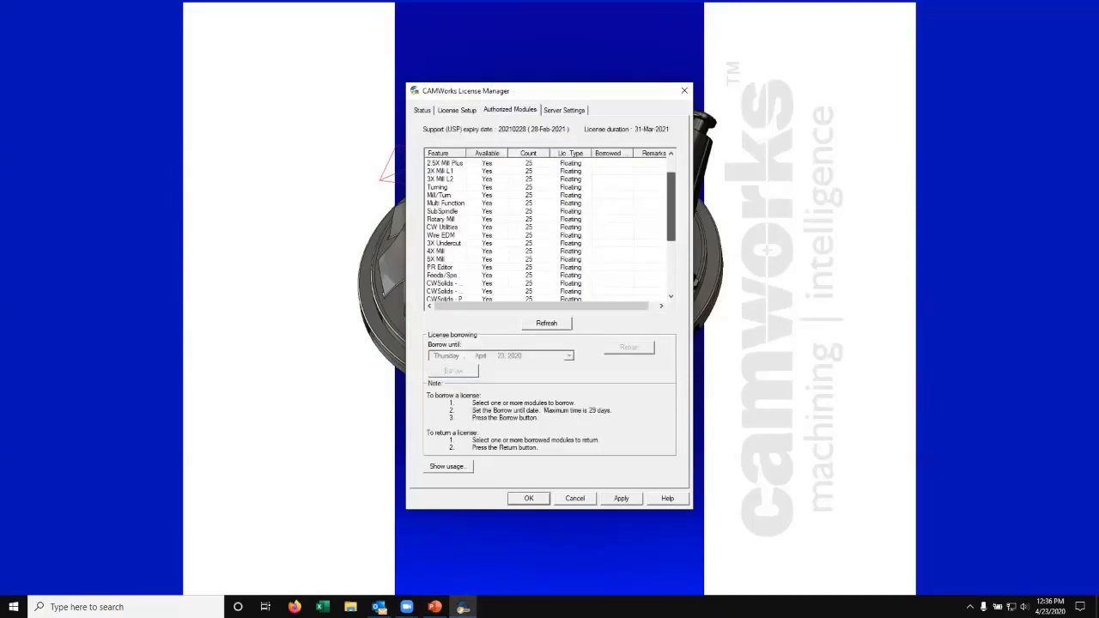
scroll(547, 230, up, 5)
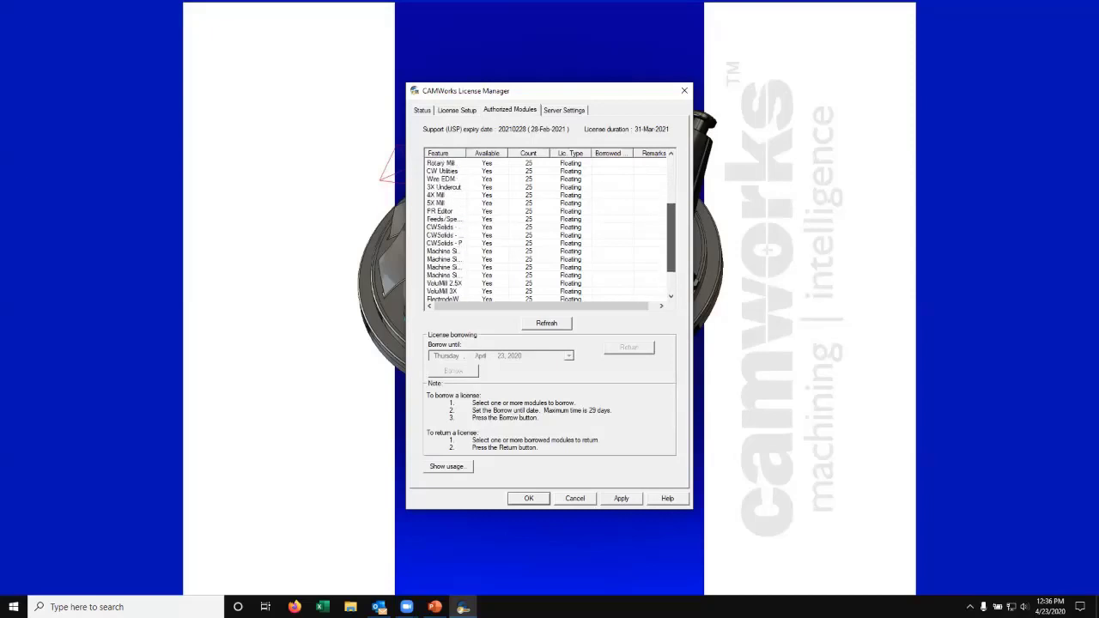